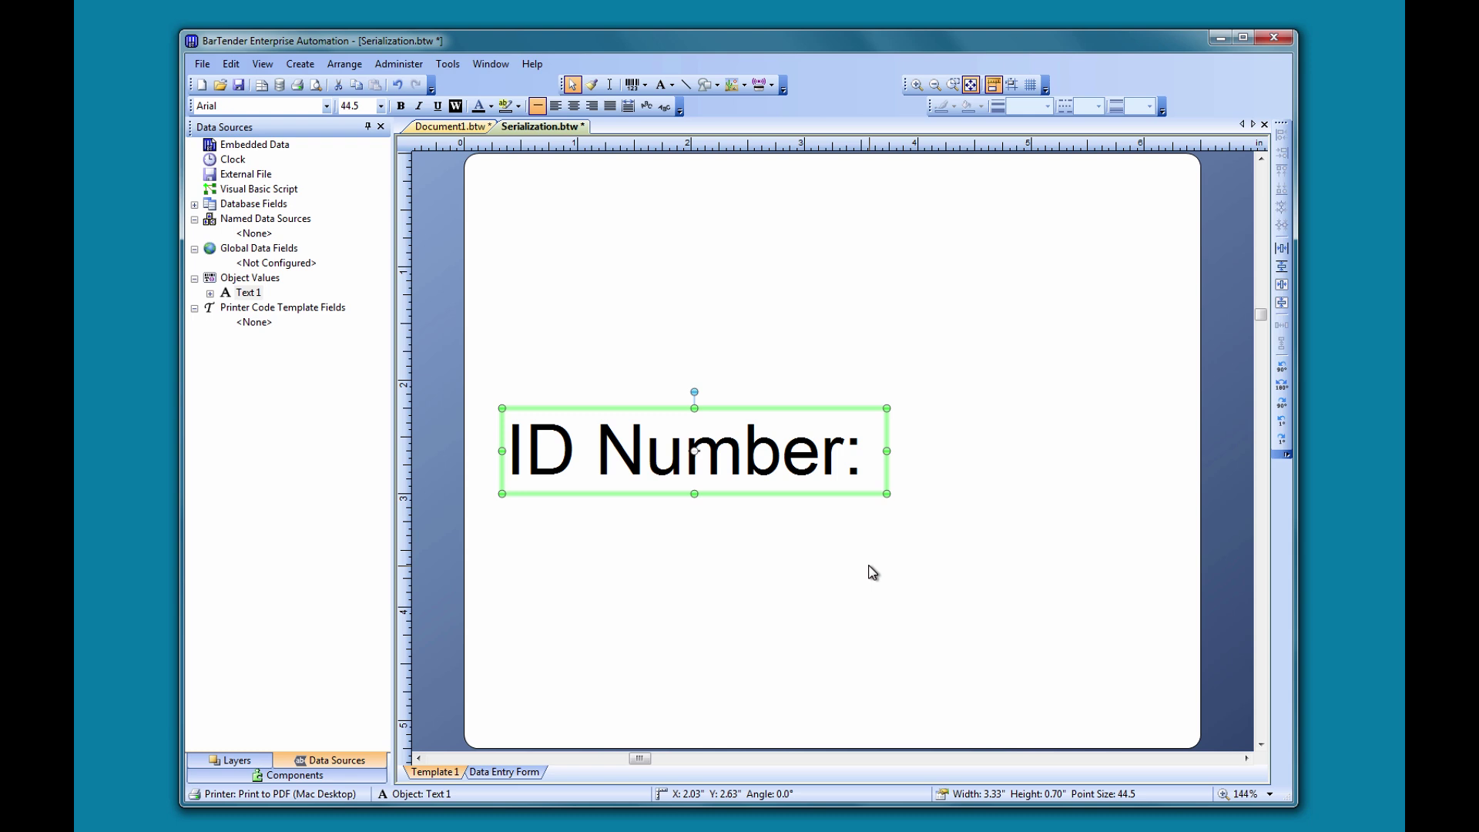
Step: Add a second embedded data source with the value 1 to the 'ID Number:' text object
right_click(777, 473)
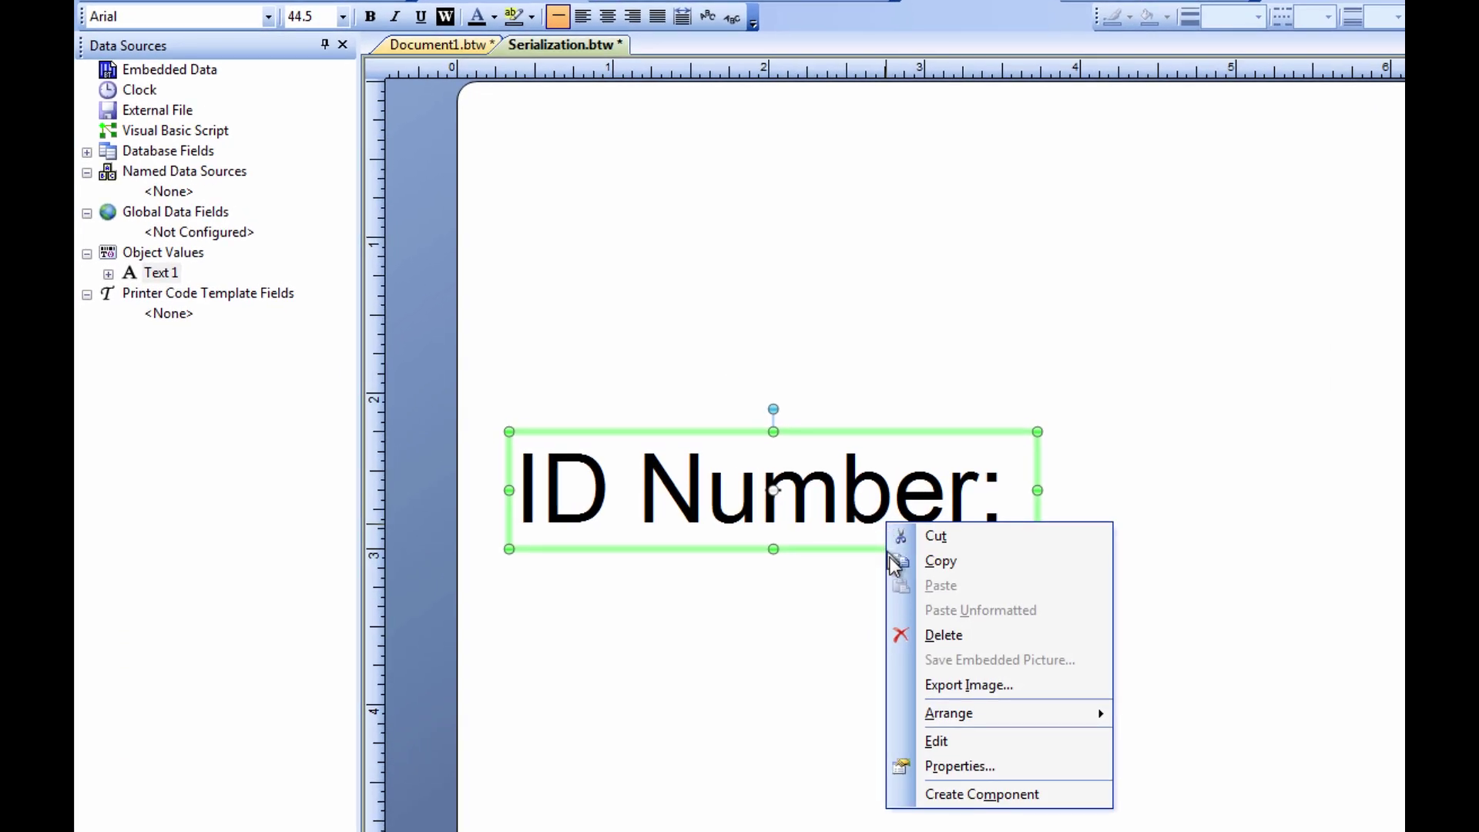
click(976, 766)
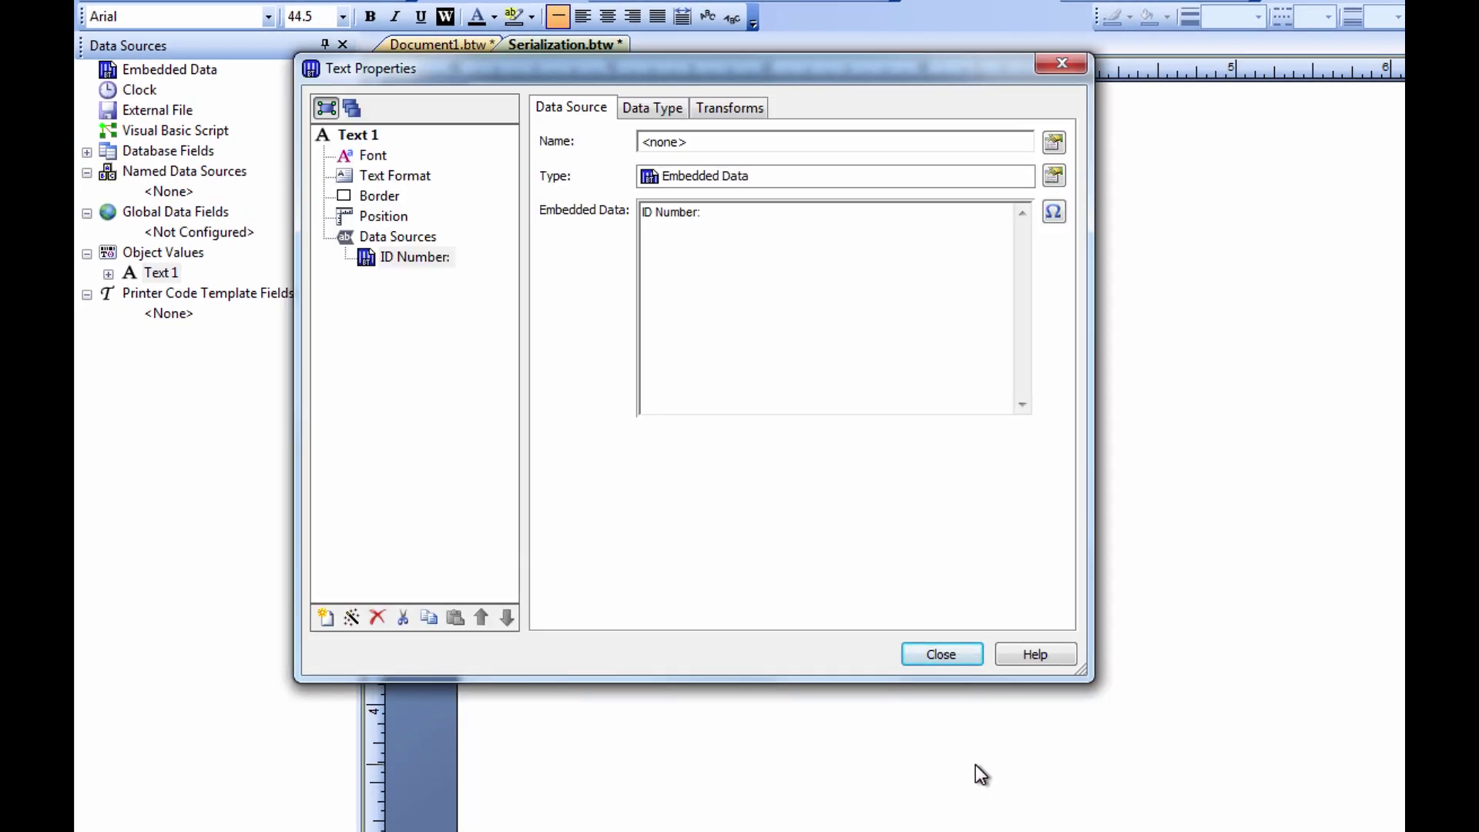
click(326, 618)
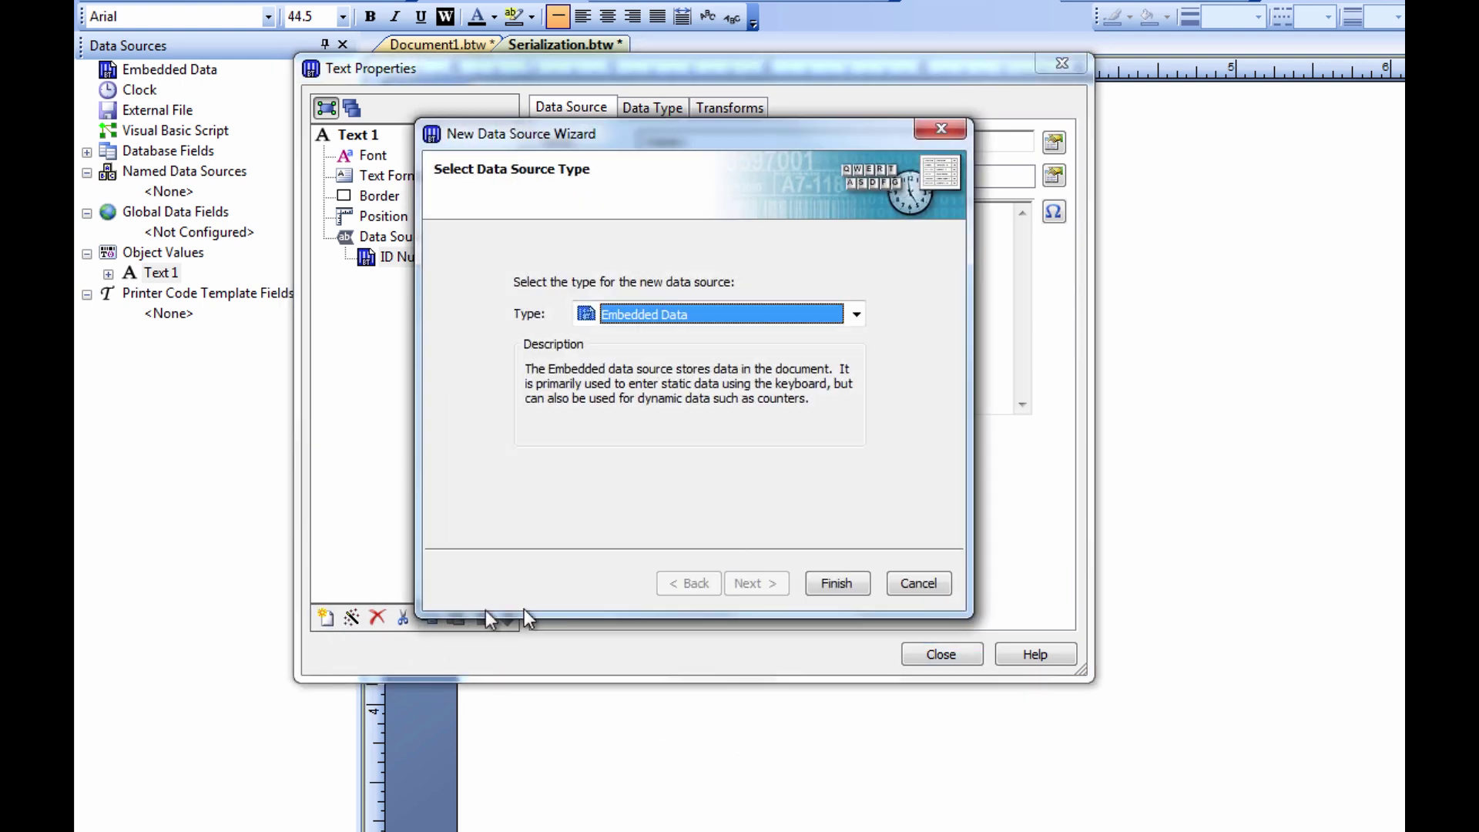
click(832, 586)
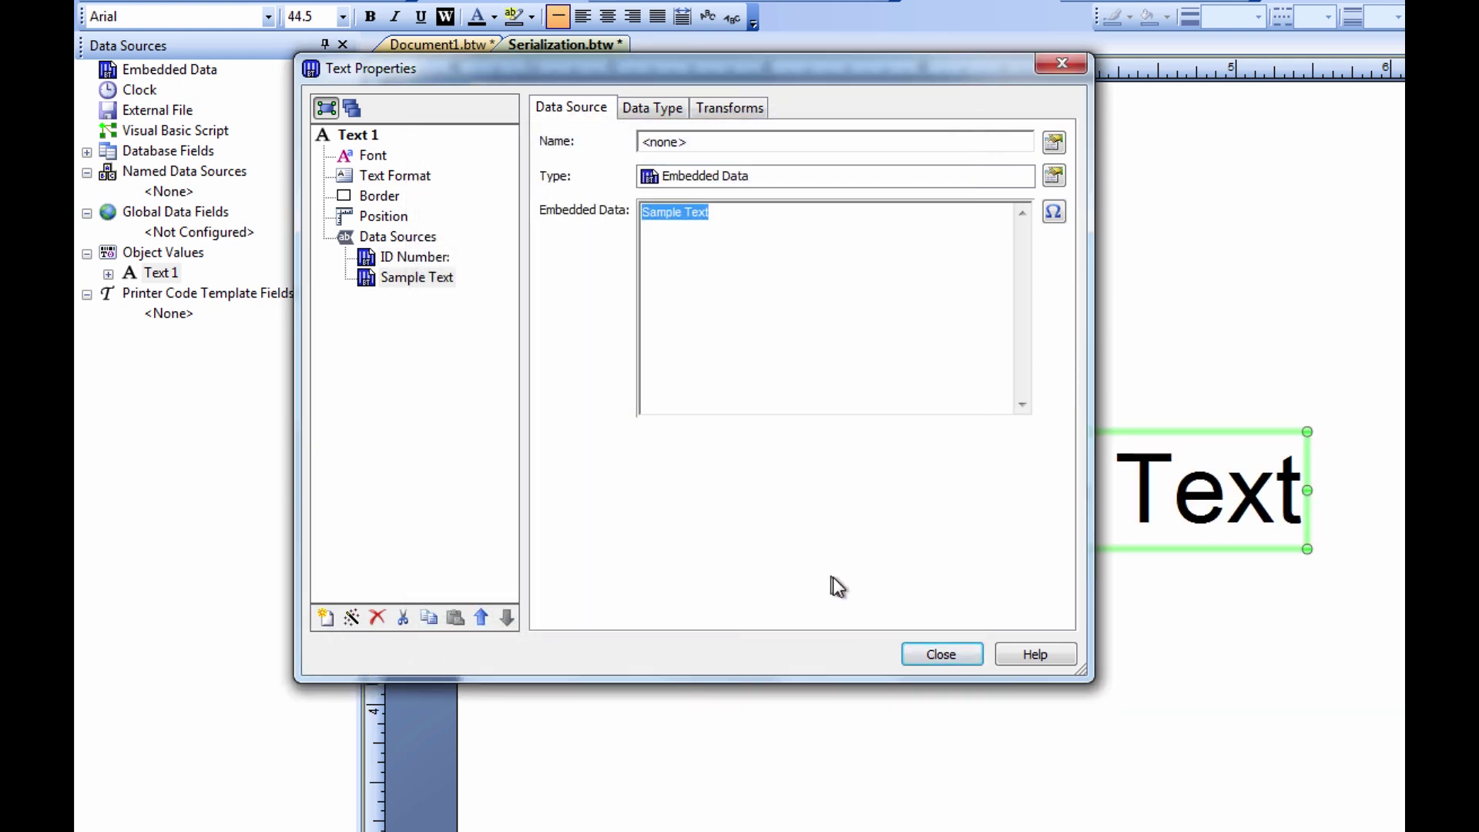
text(1)
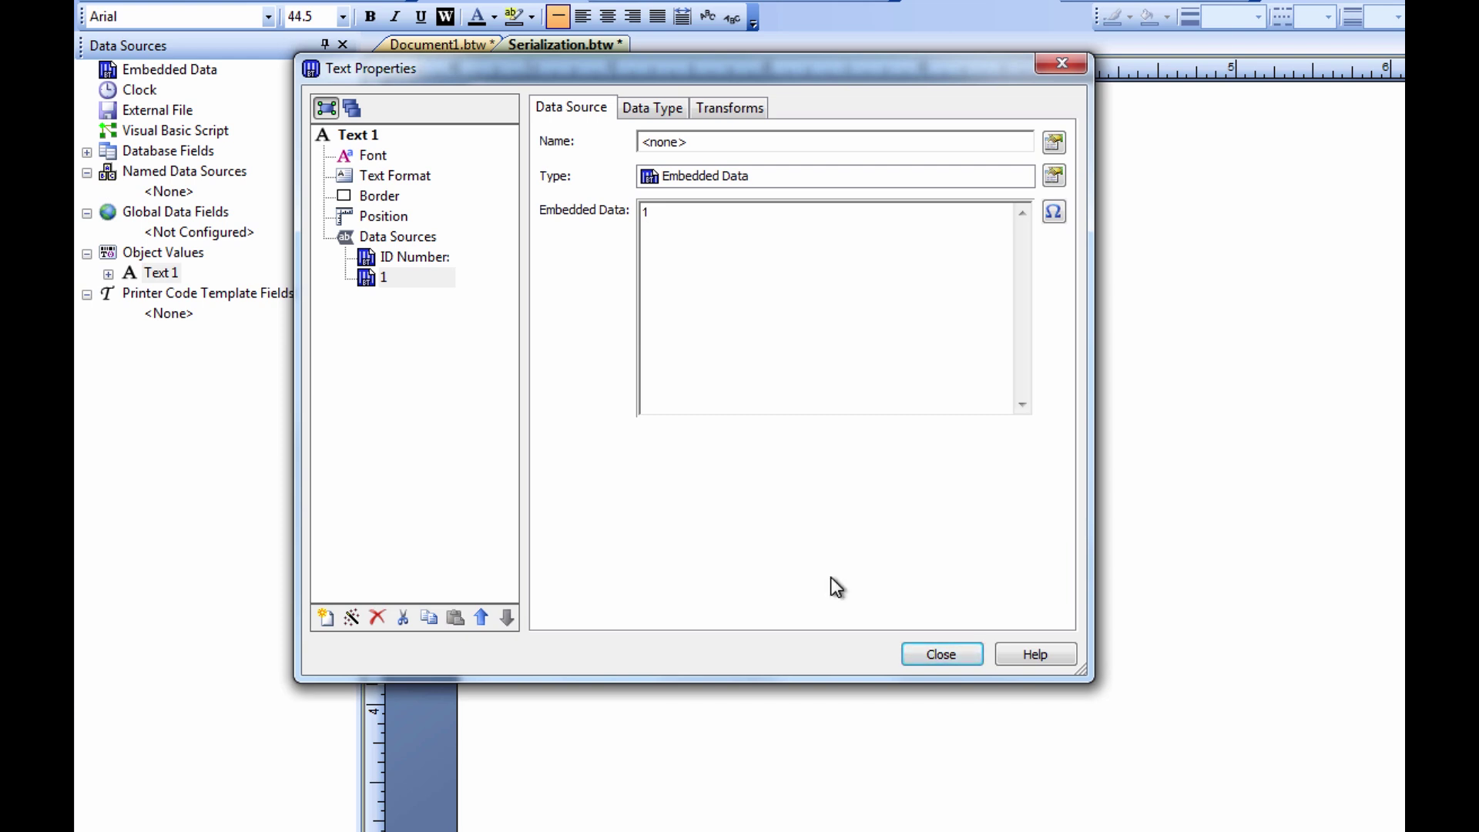
Step: Set the data source's serialization to Increment using the Alphabetic and/or Numeric method, and preview the sequence
click(739, 114)
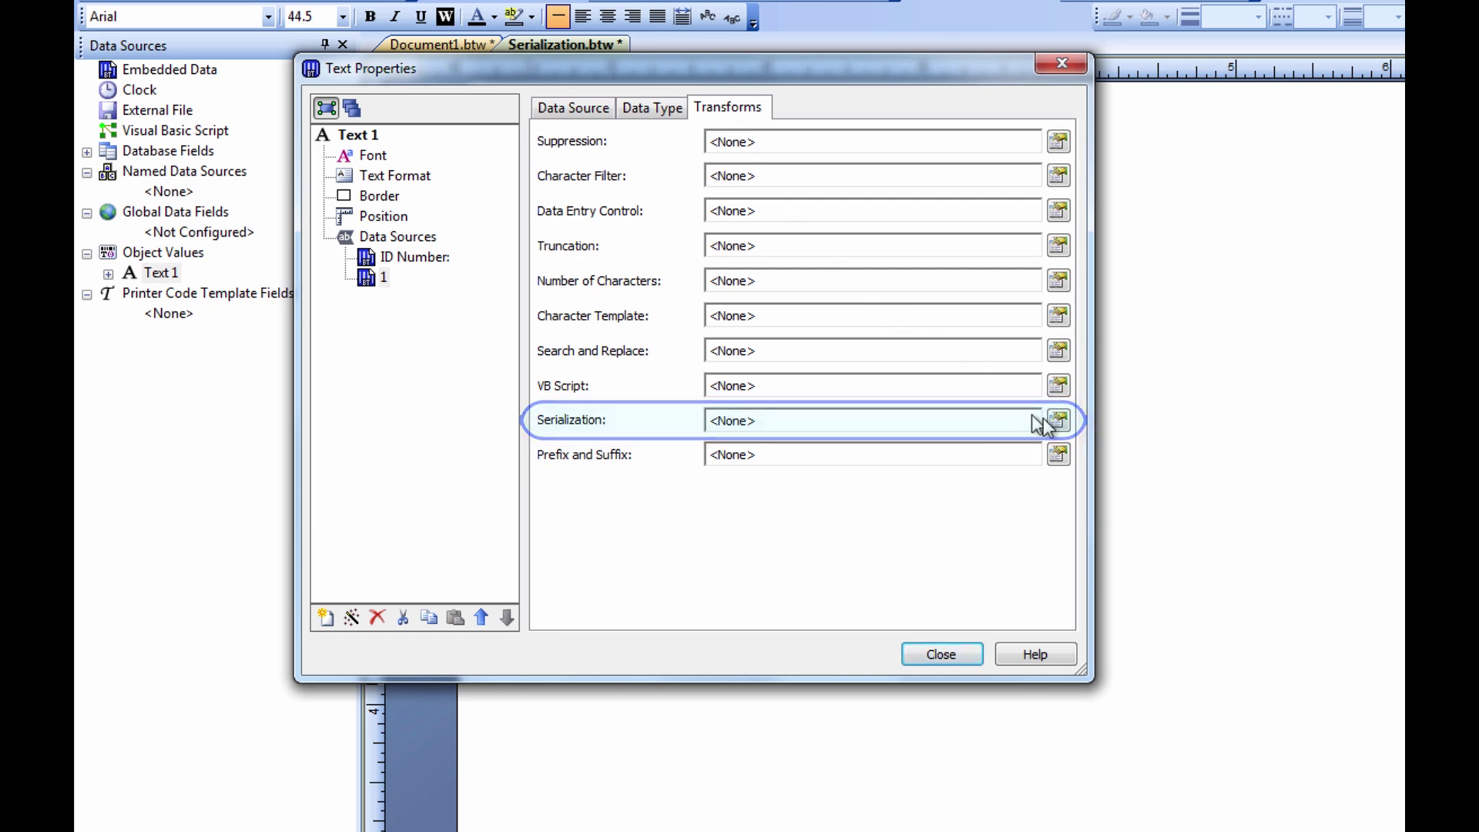
click(1064, 426)
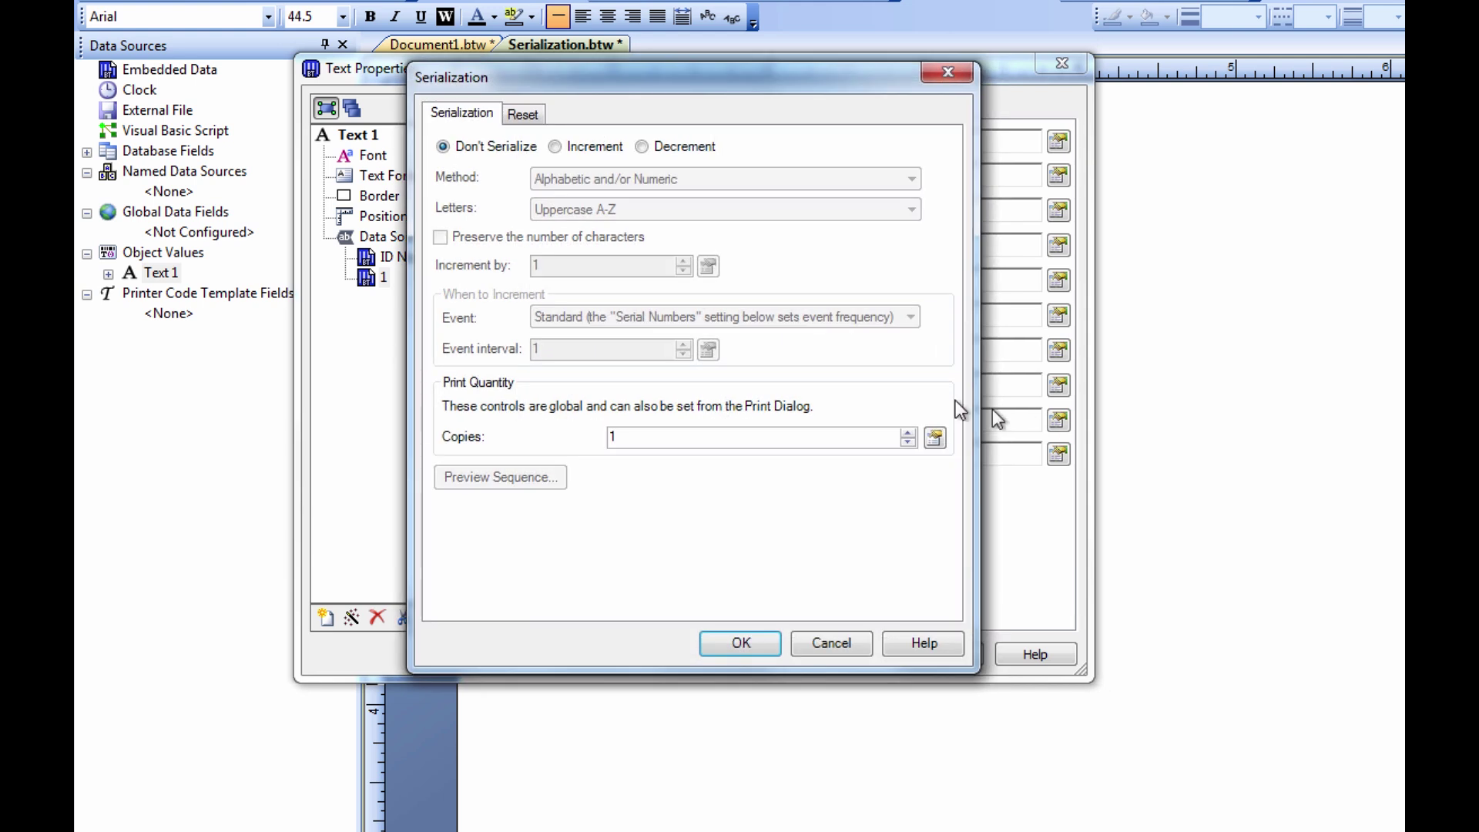
click(554, 147)
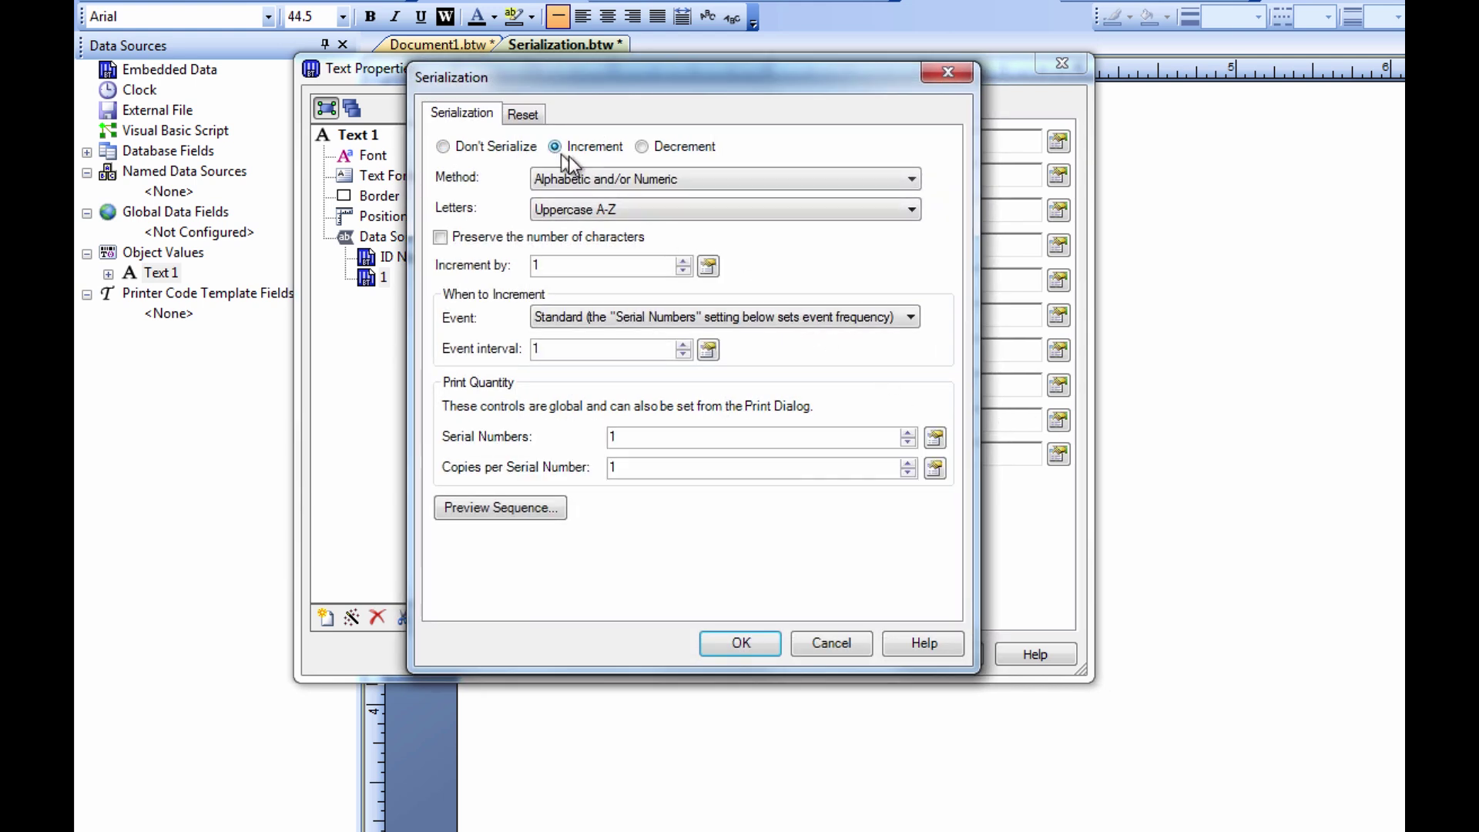
click(641, 147)
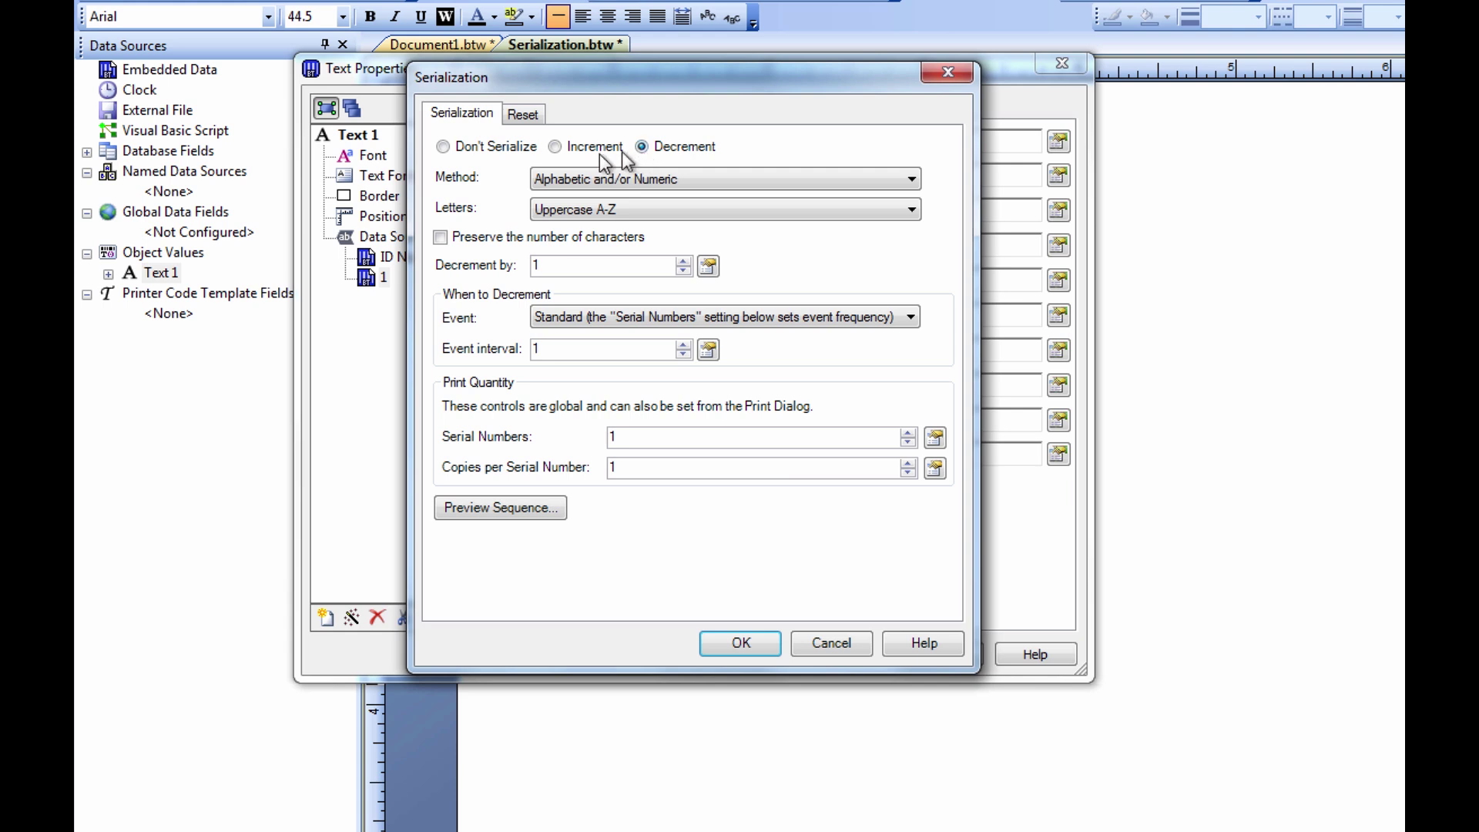
click(554, 148)
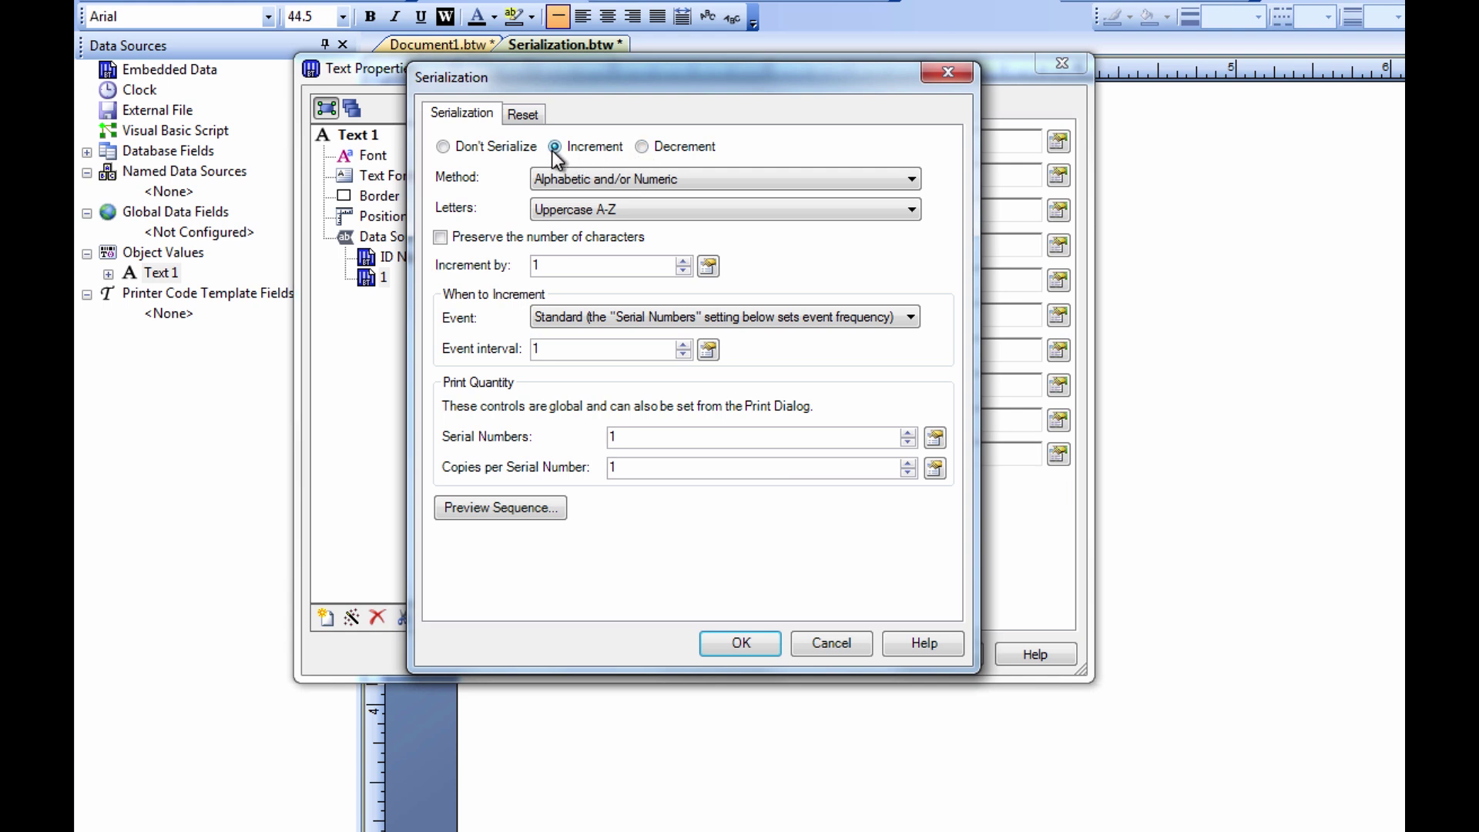
click(914, 179)
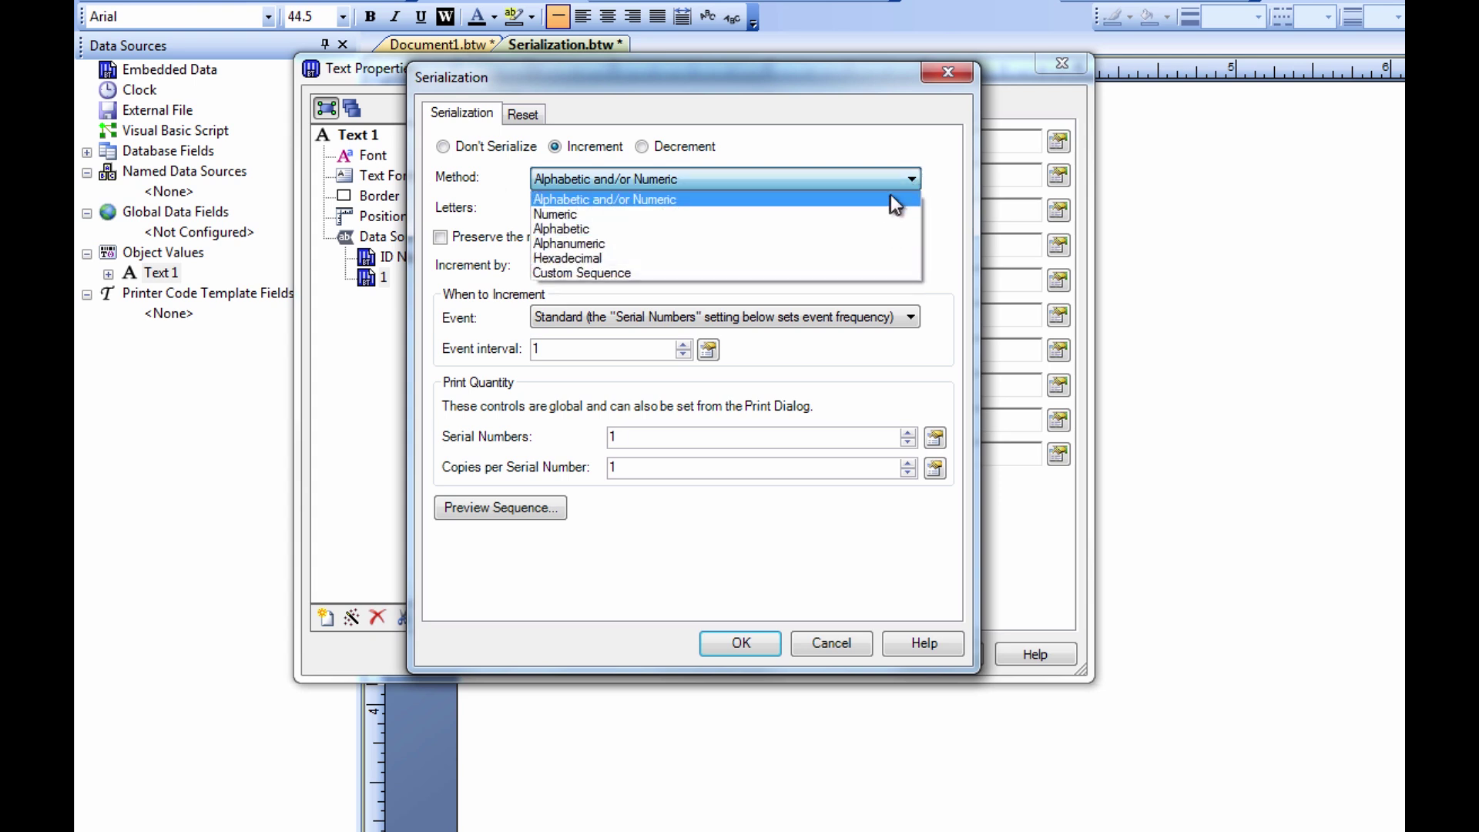
click(911, 182)
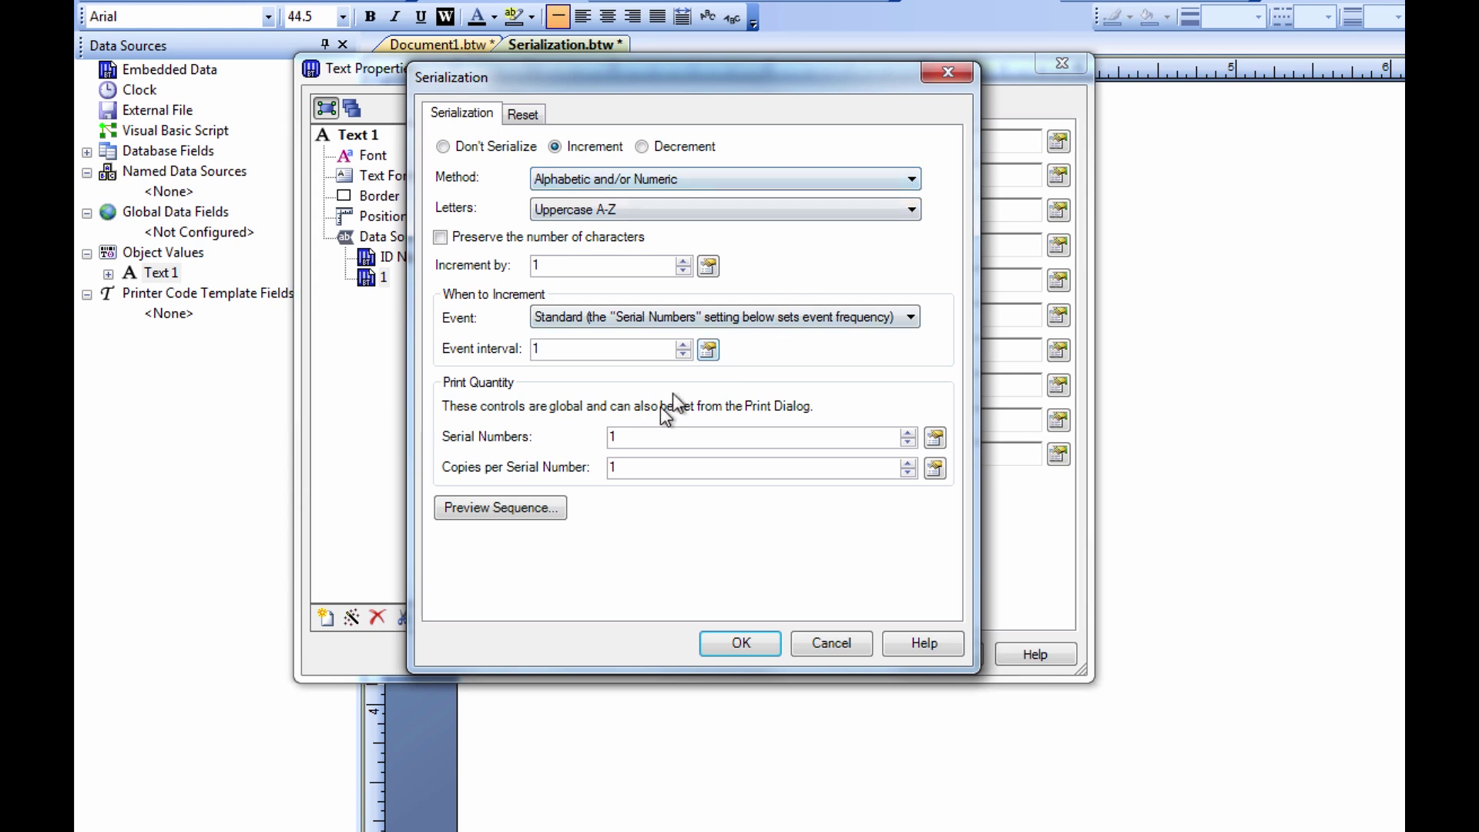
click(560, 509)
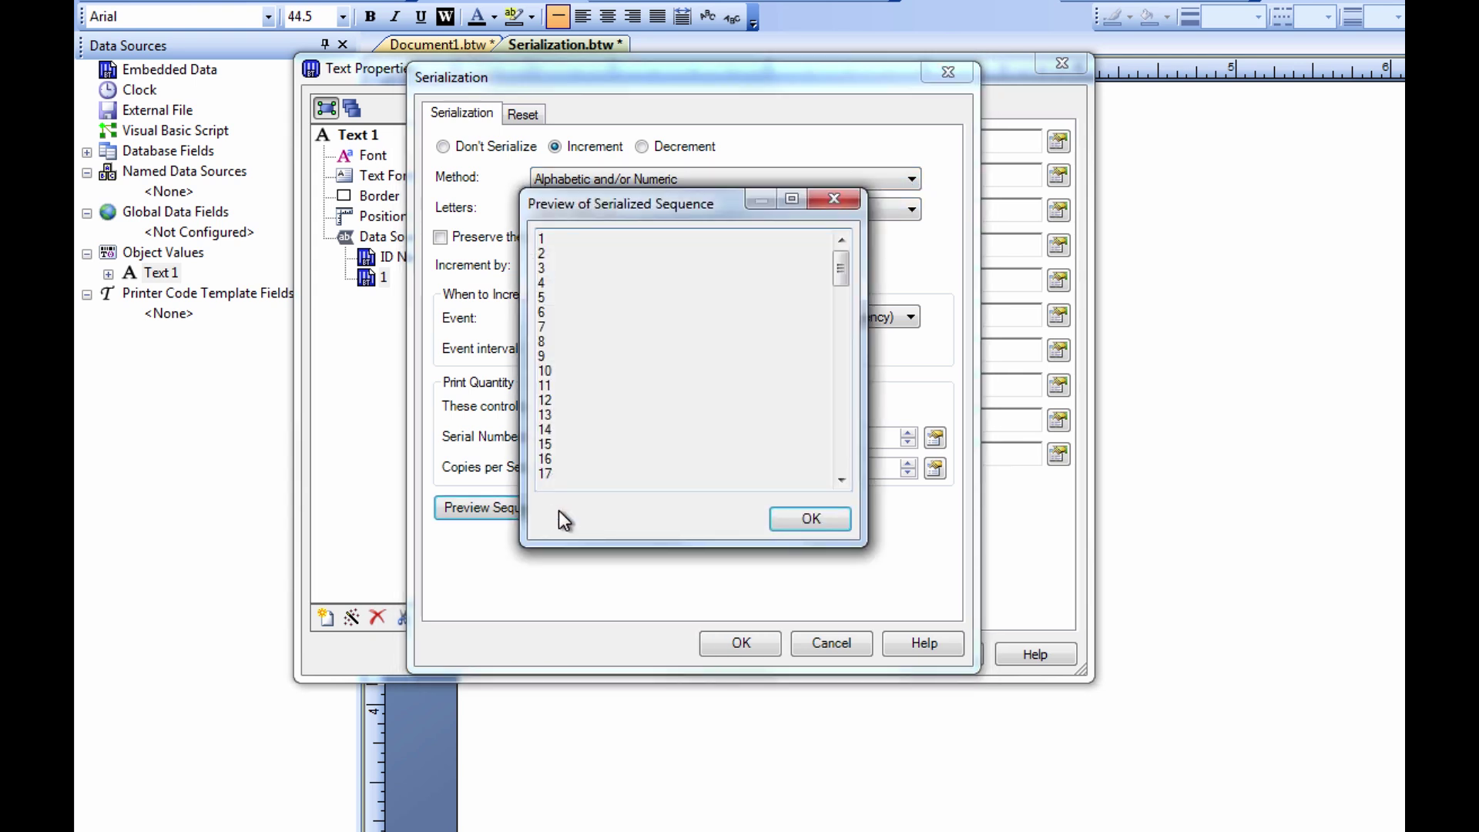
Step: Close the sequence preview and keep Uppercase A-Z as the letter set
click(783, 521)
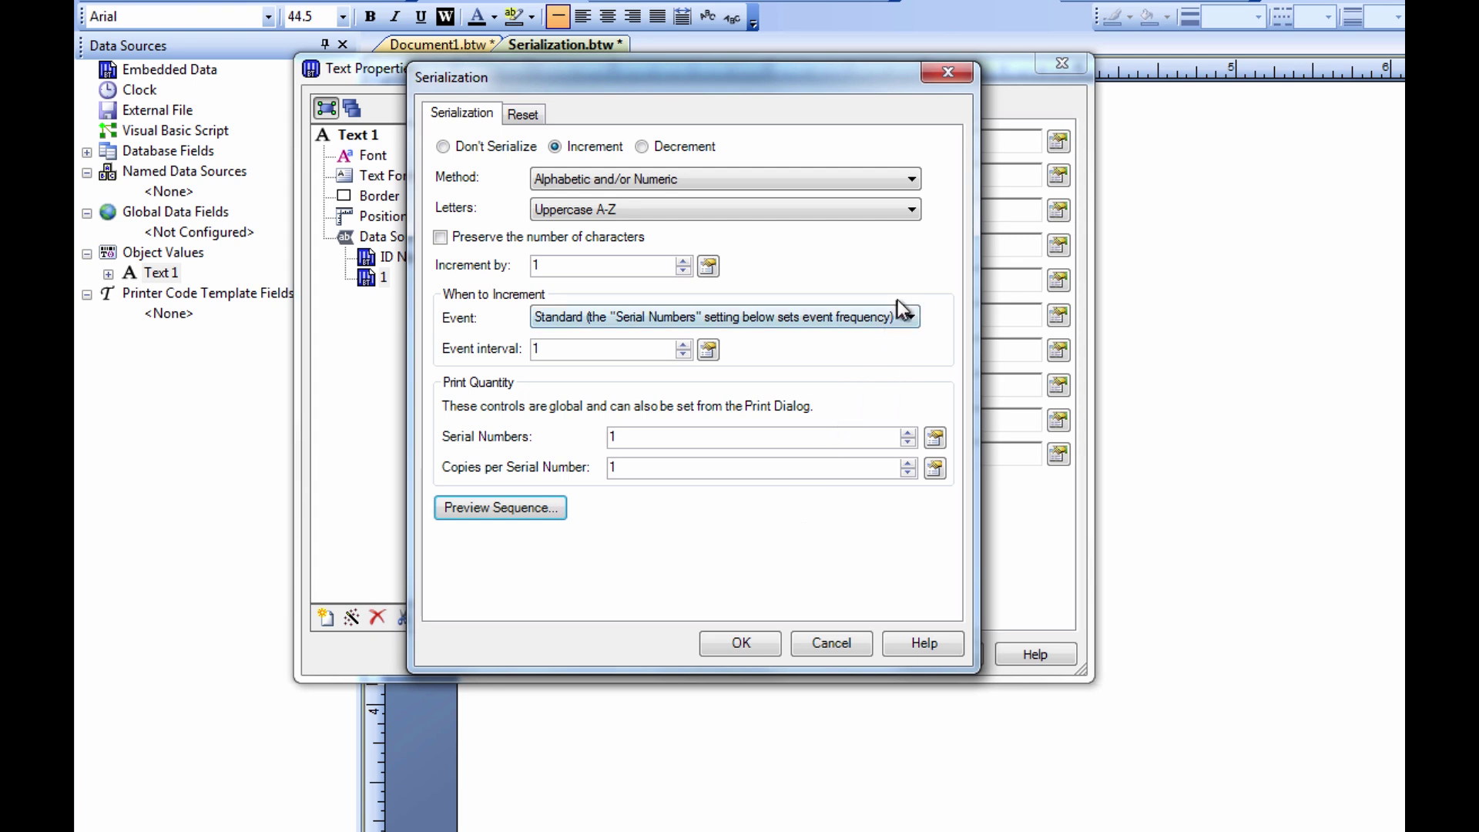
click(914, 214)
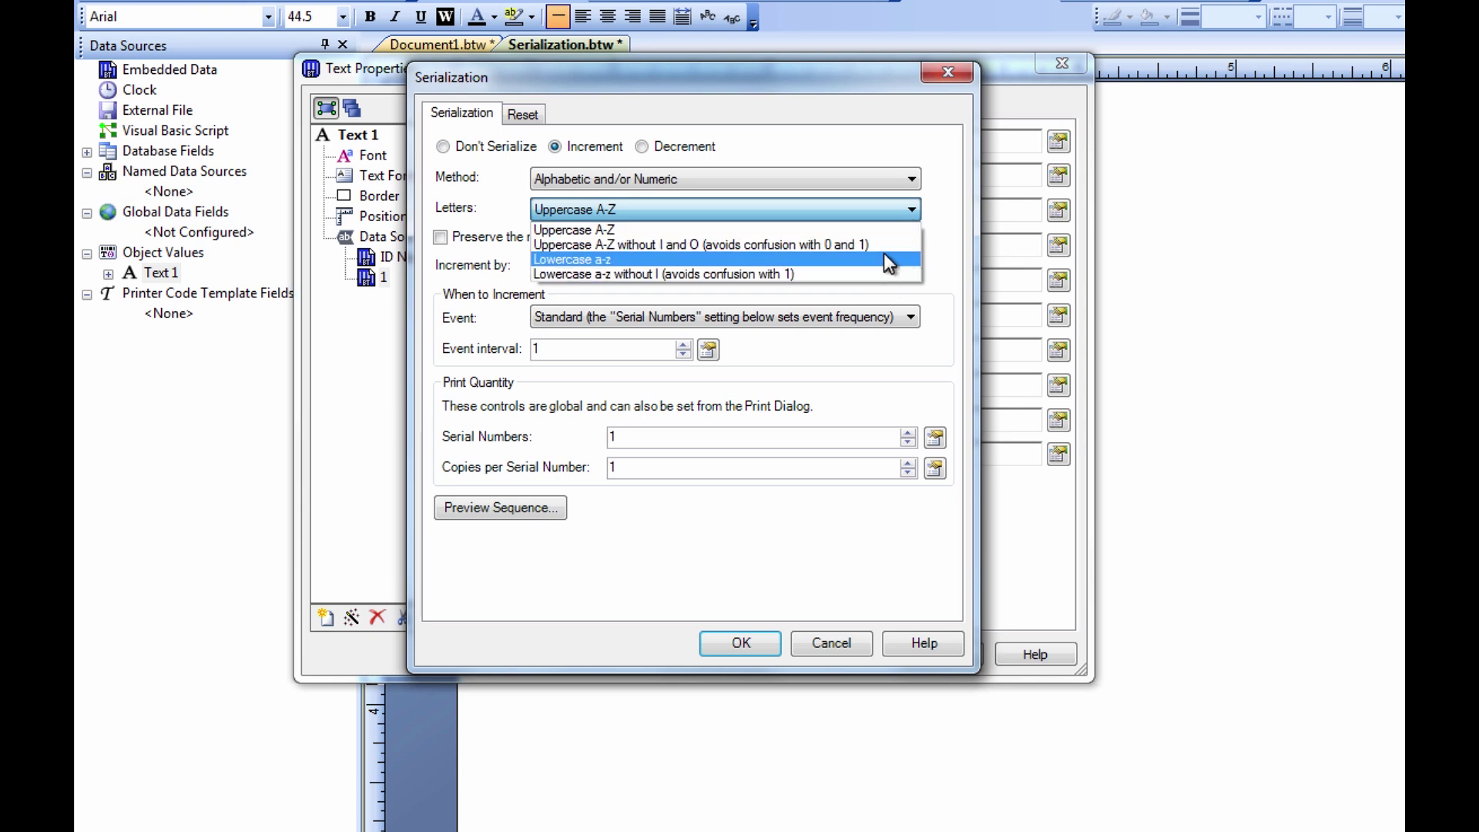
click(910, 209)
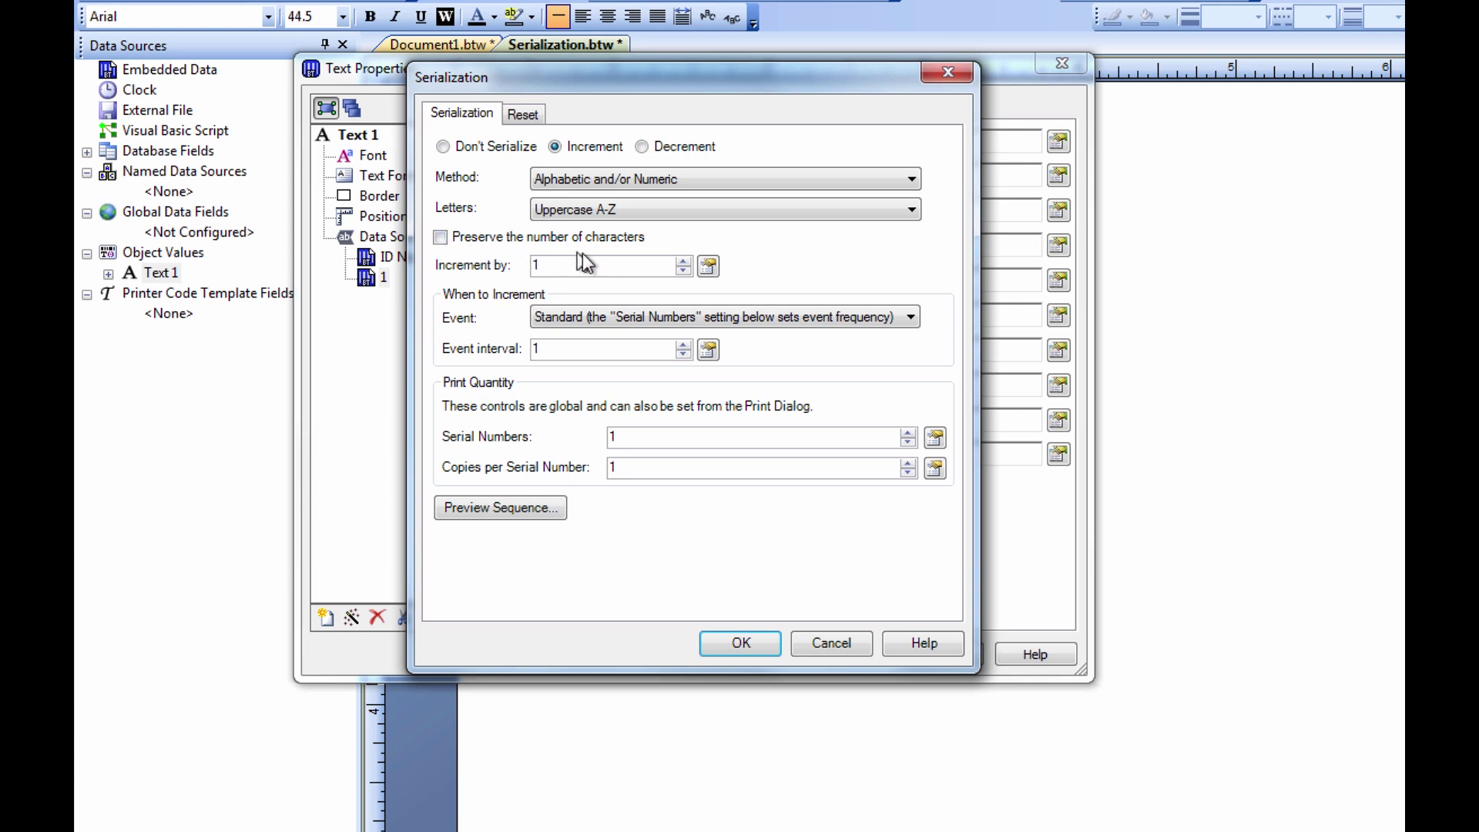
Step: Leave the increment step at 1 and keep the Standard increment event
click(684, 262)
click(683, 262)
click(683, 262)
click(683, 270)
click(684, 272)
click(684, 272)
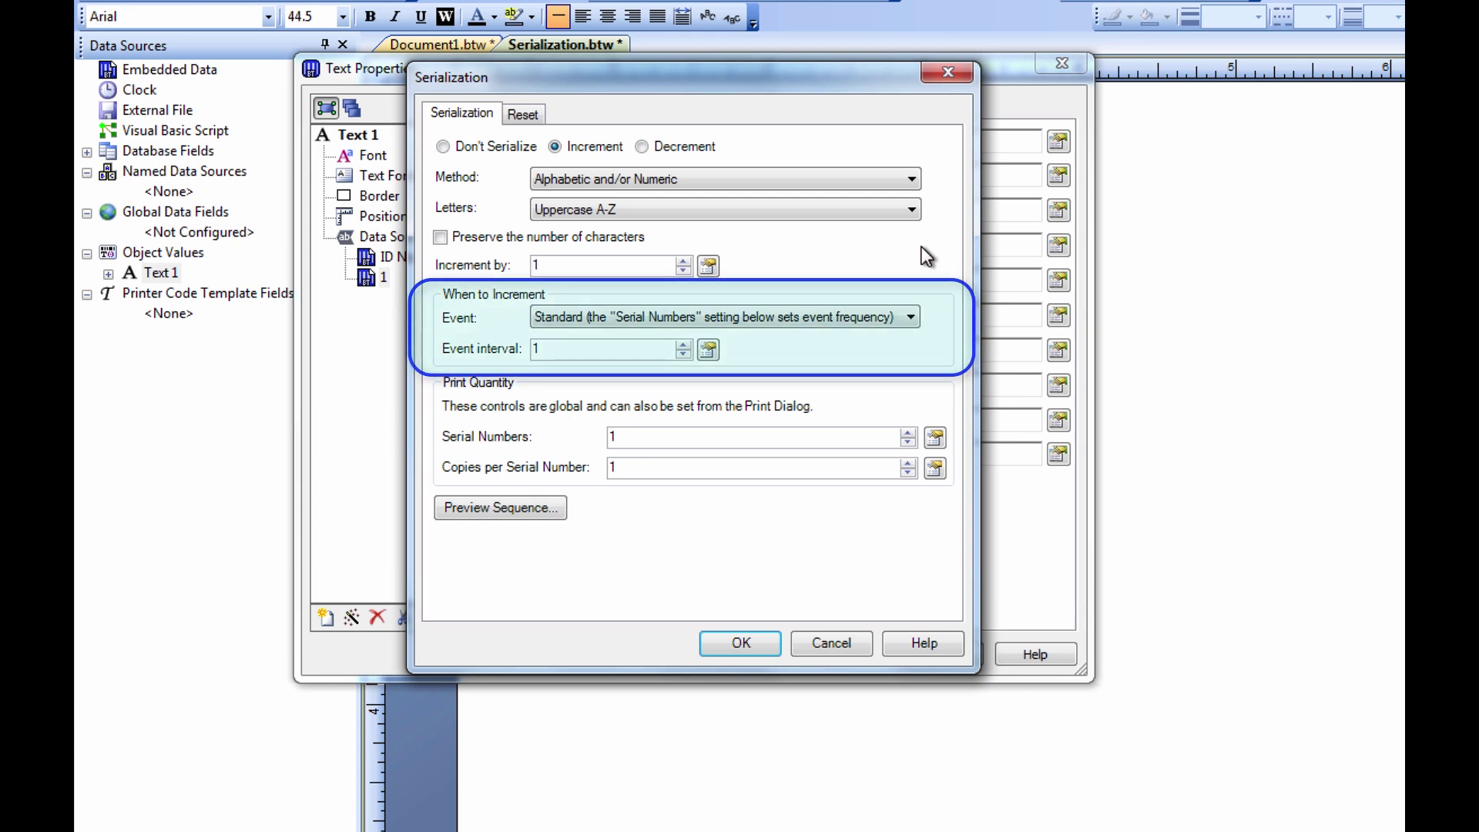
click(911, 317)
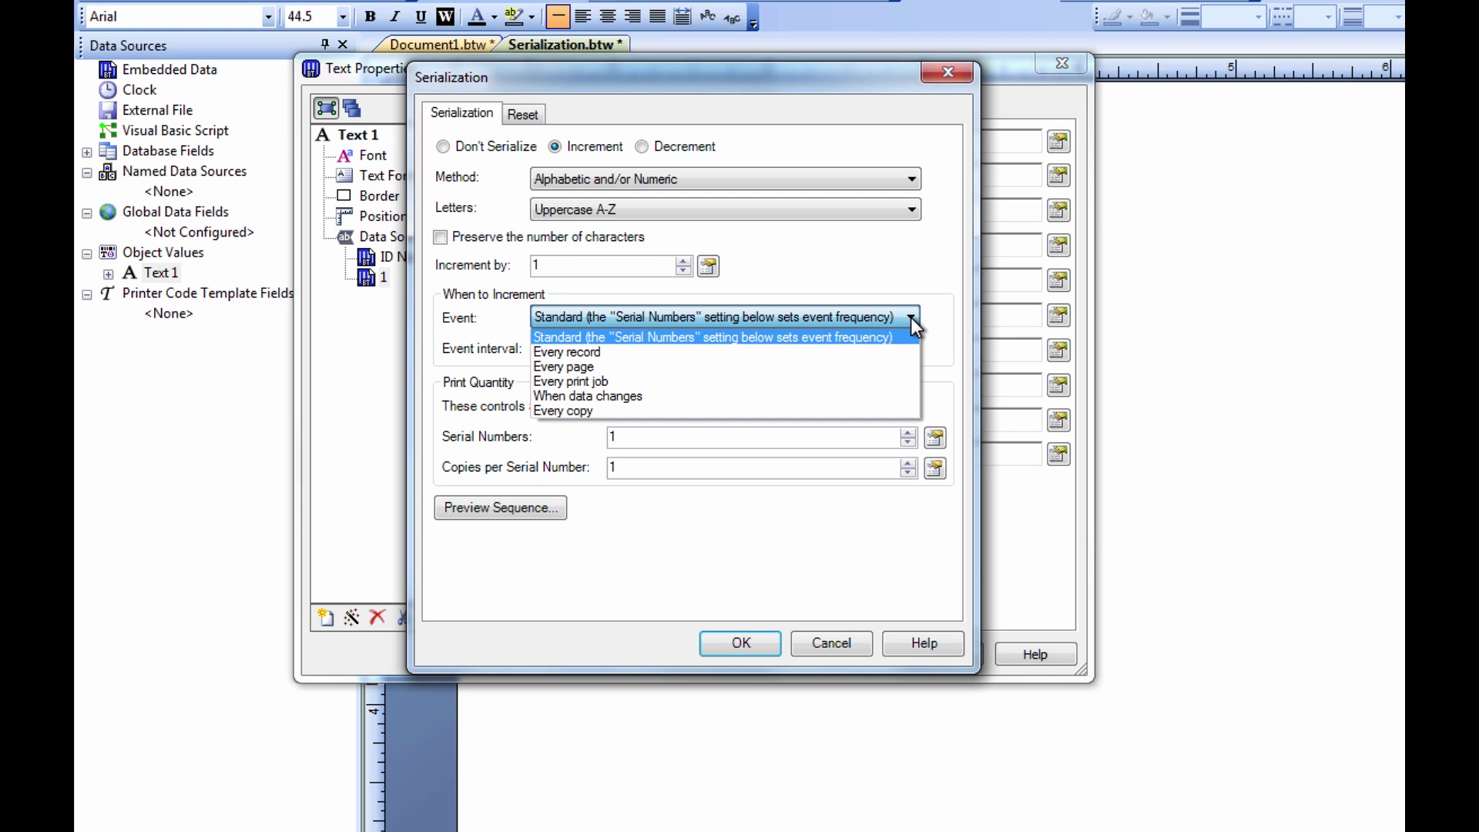
click(908, 317)
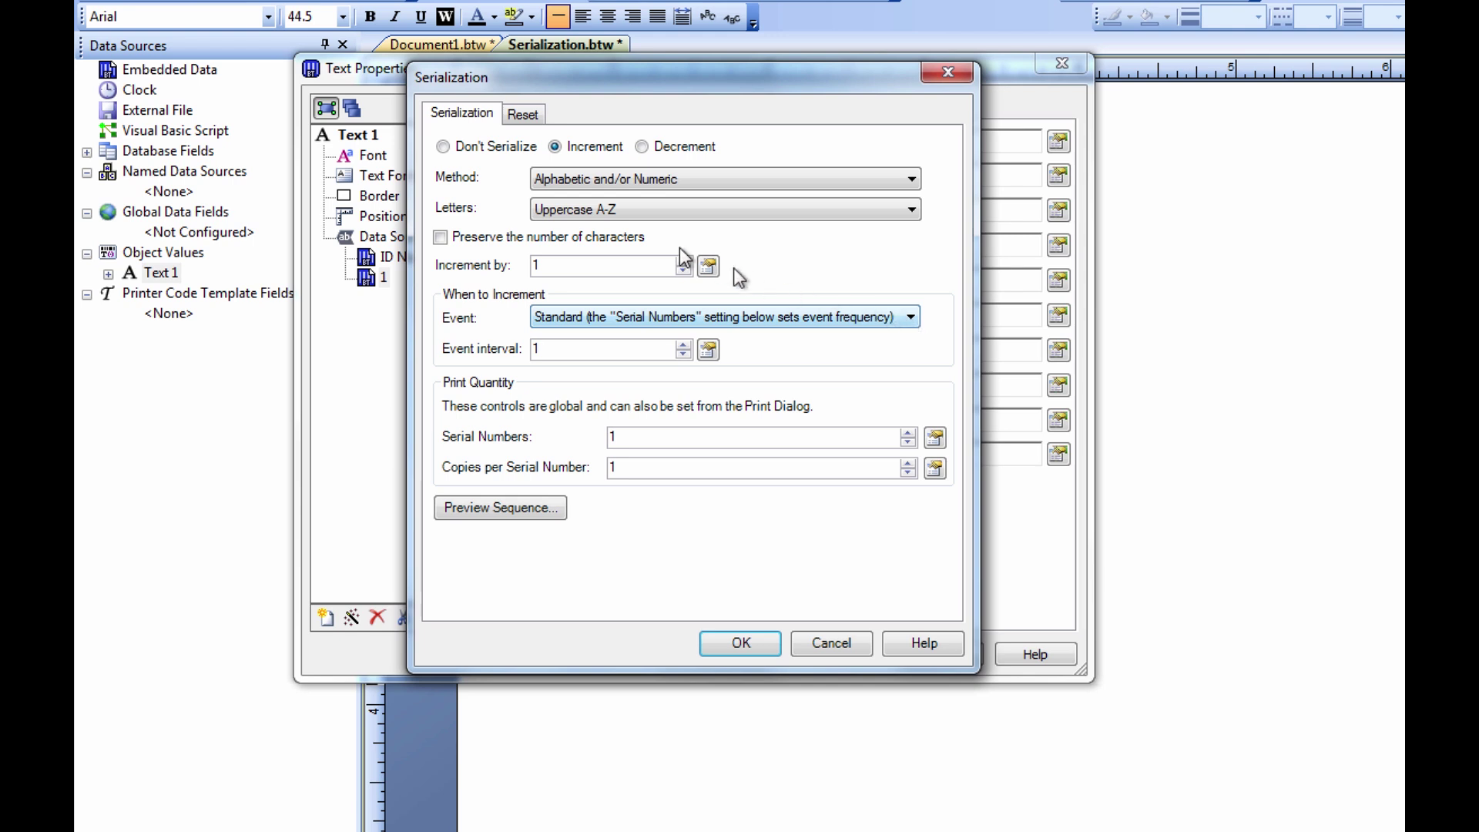
Step: Leave the Reset options unchecked and confirm the increment-by-1 serialization
click(521, 117)
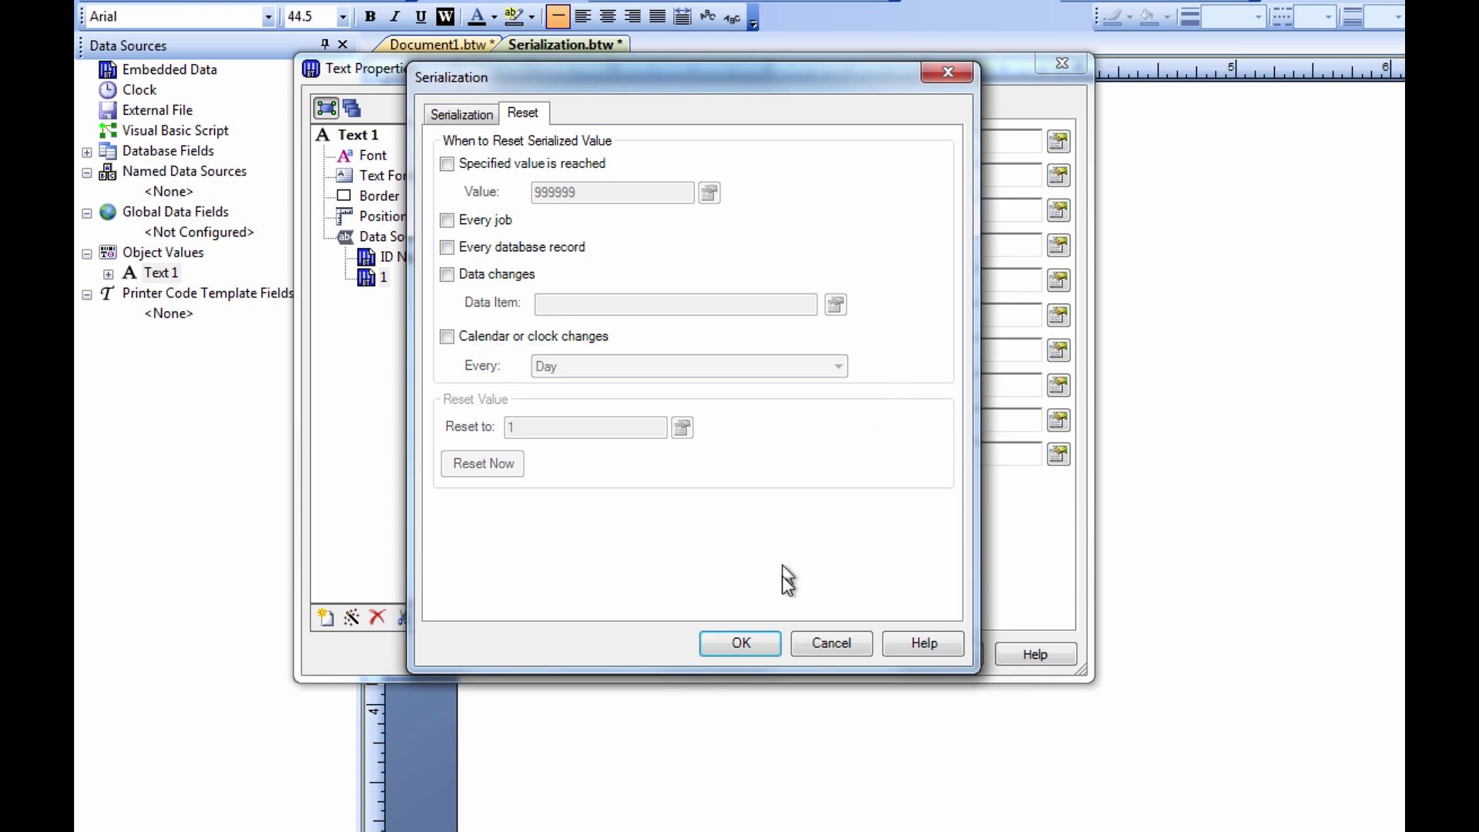
click(742, 644)
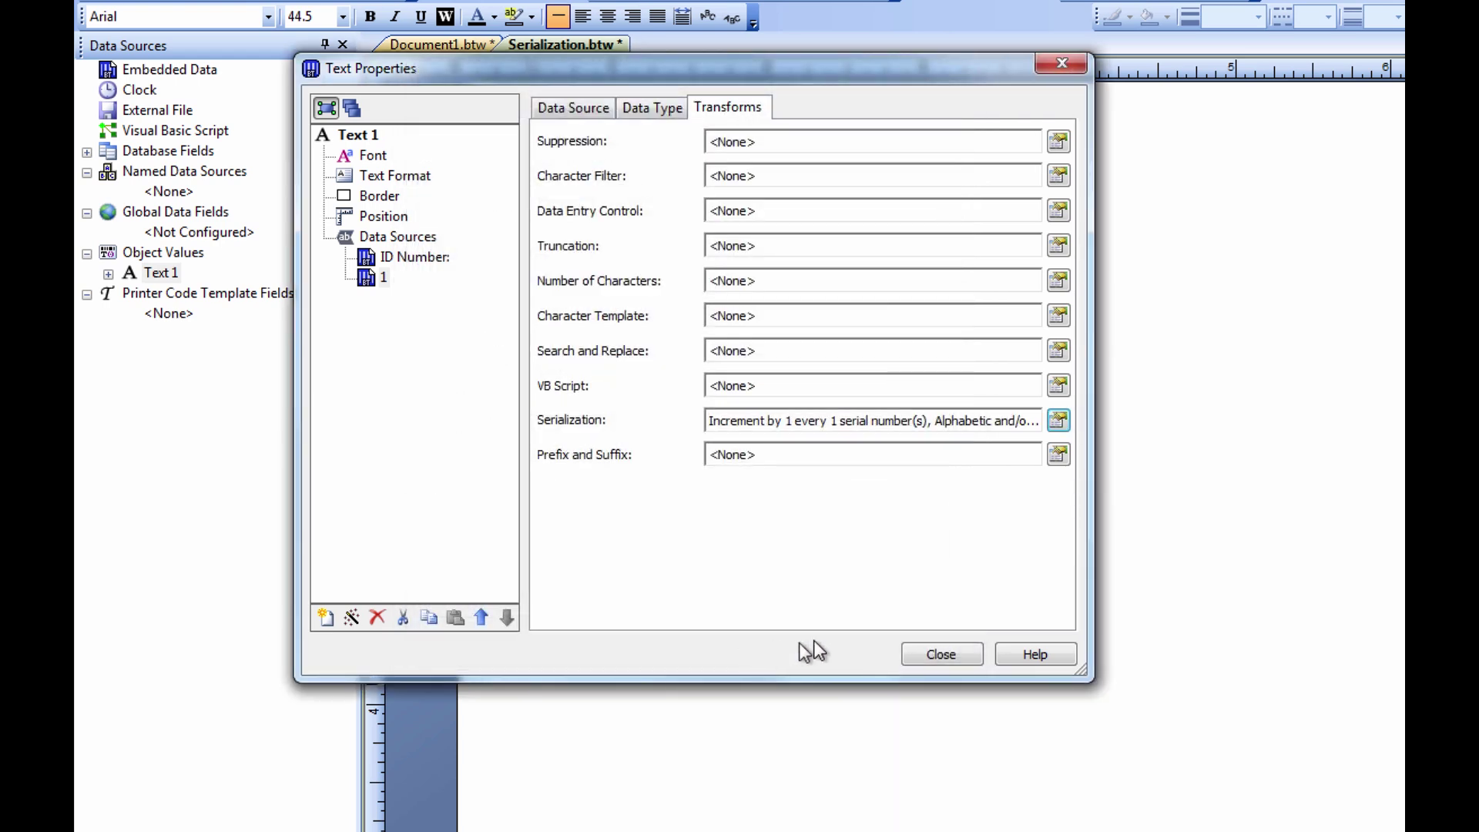
Step: Close Text Properties and set the print quantity to 3 serial numbers with 1 copy each
click(962, 655)
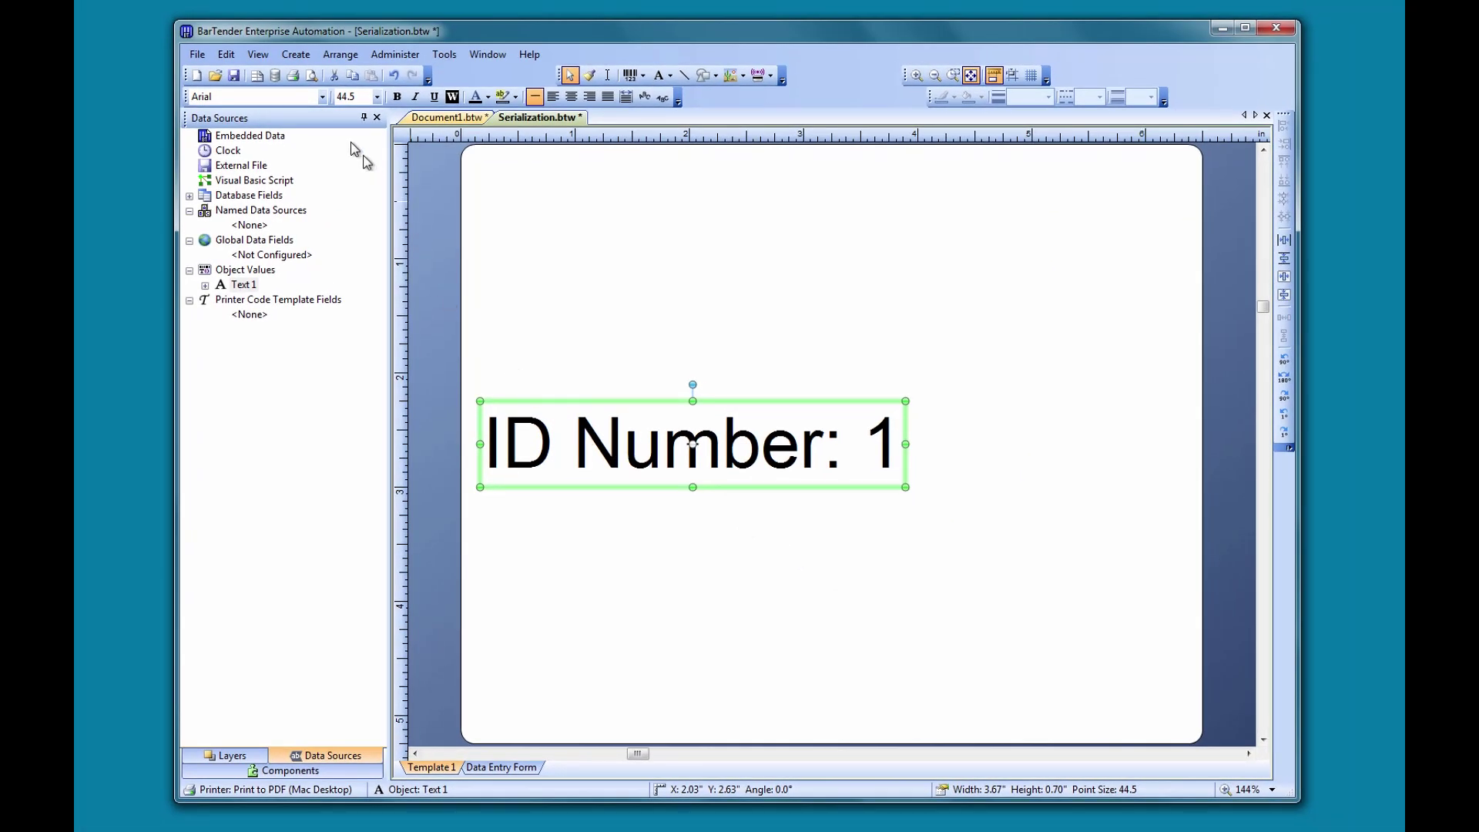
click(294, 76)
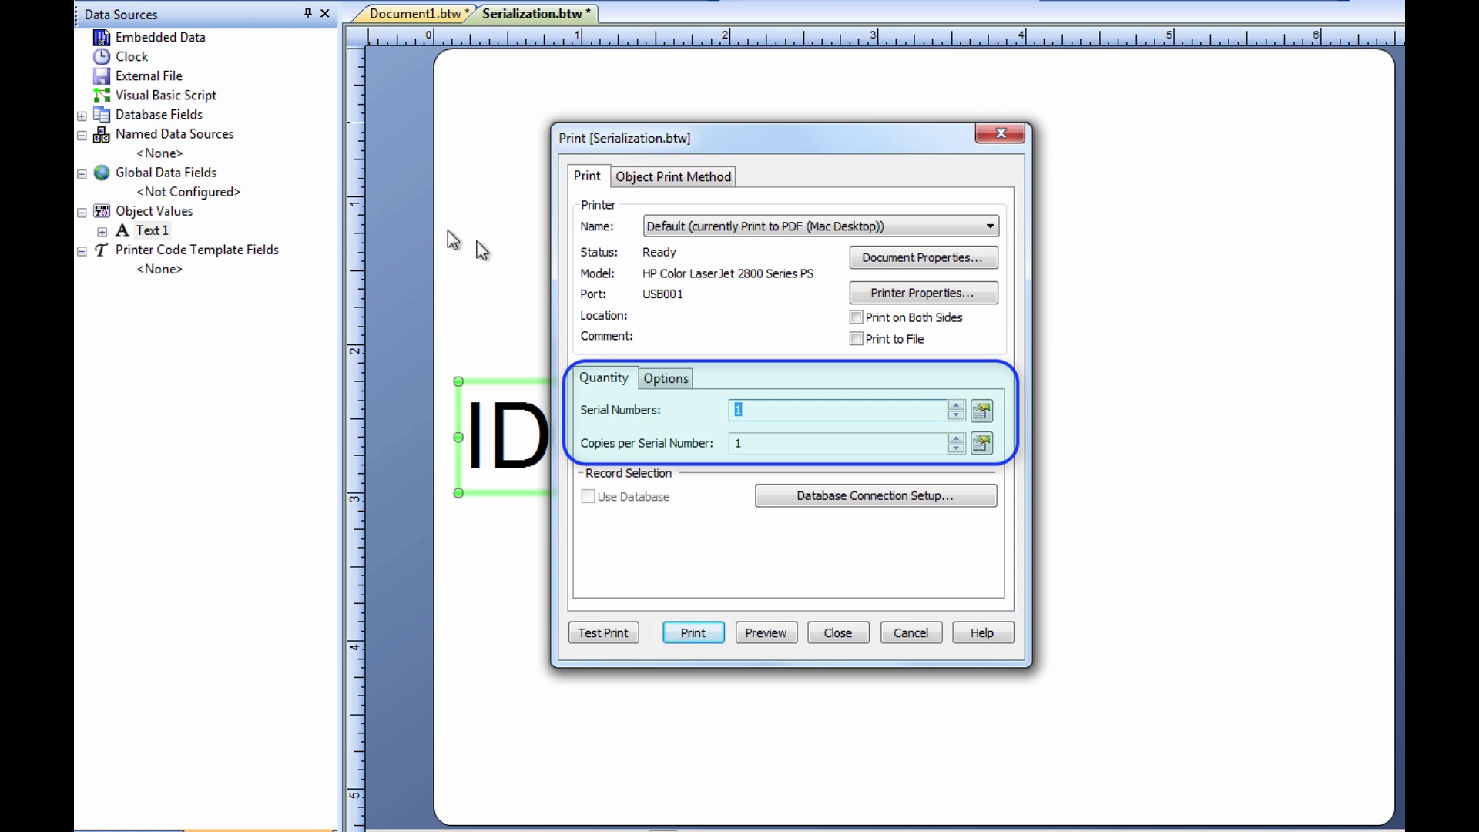
click(956, 405)
click(956, 405)
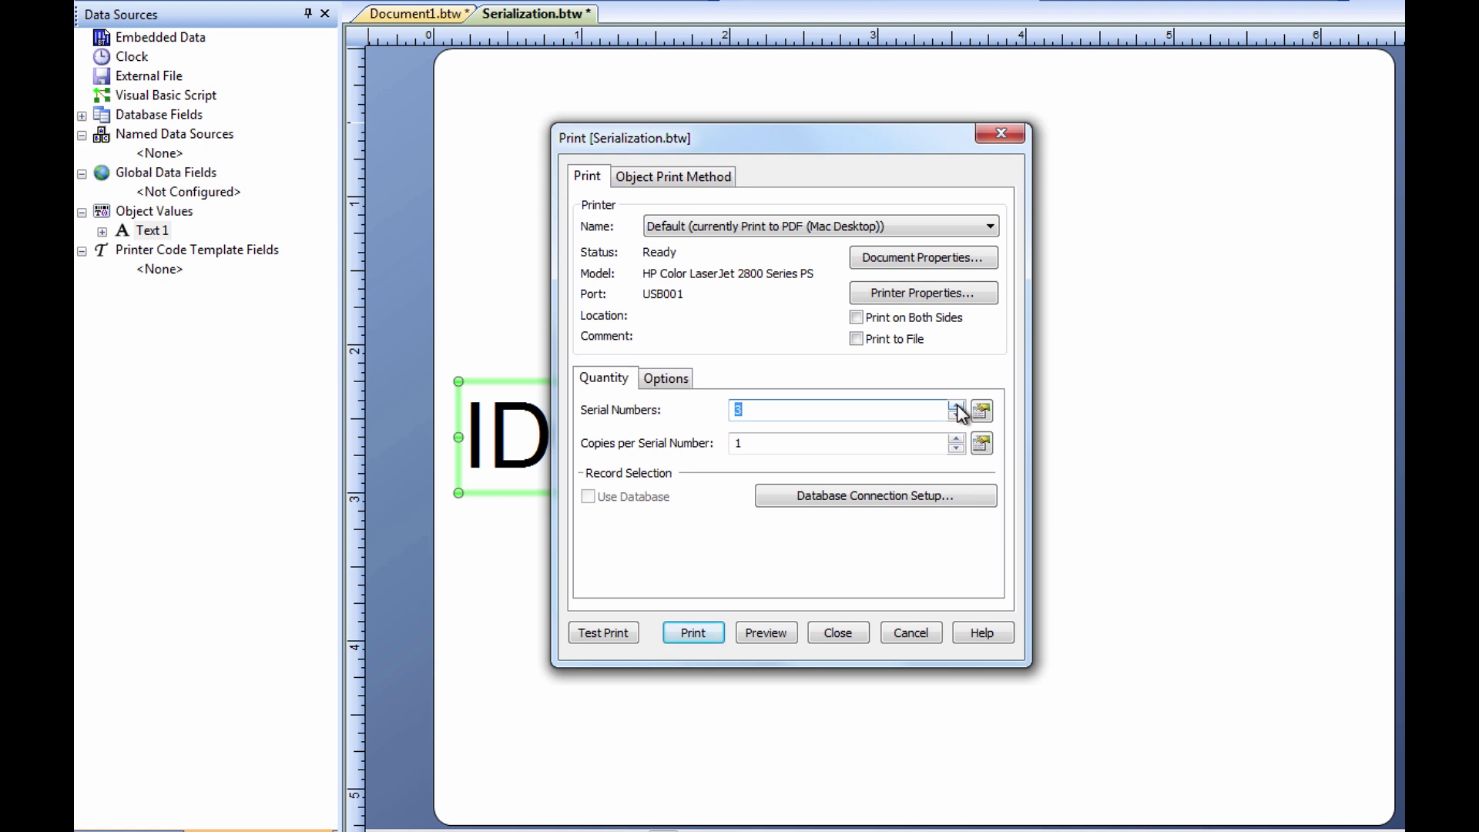
Step: Preview the print through pages showing ID Number: 1, 2 and 3, then close the preview
click(767, 633)
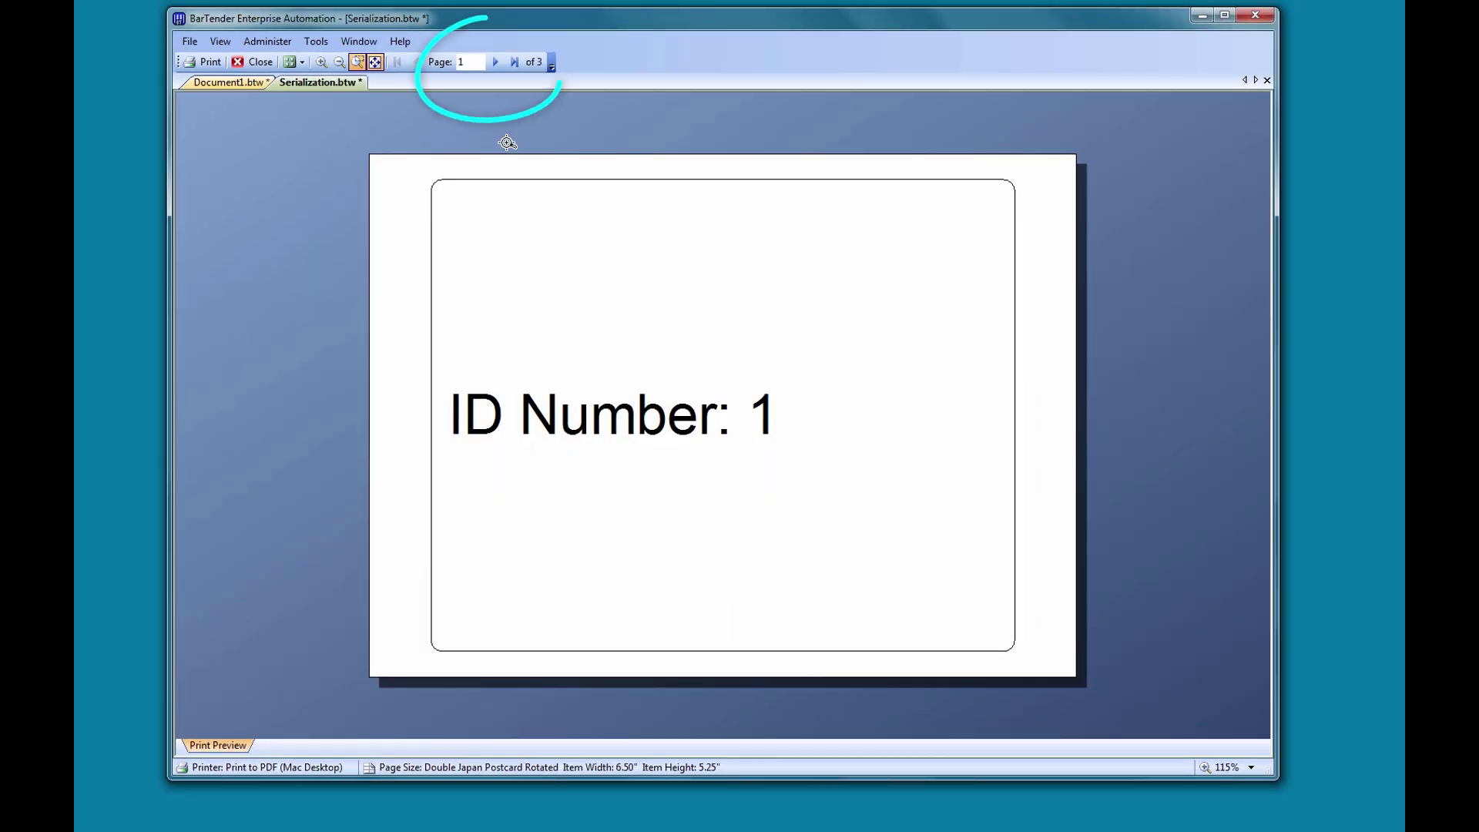
click(497, 64)
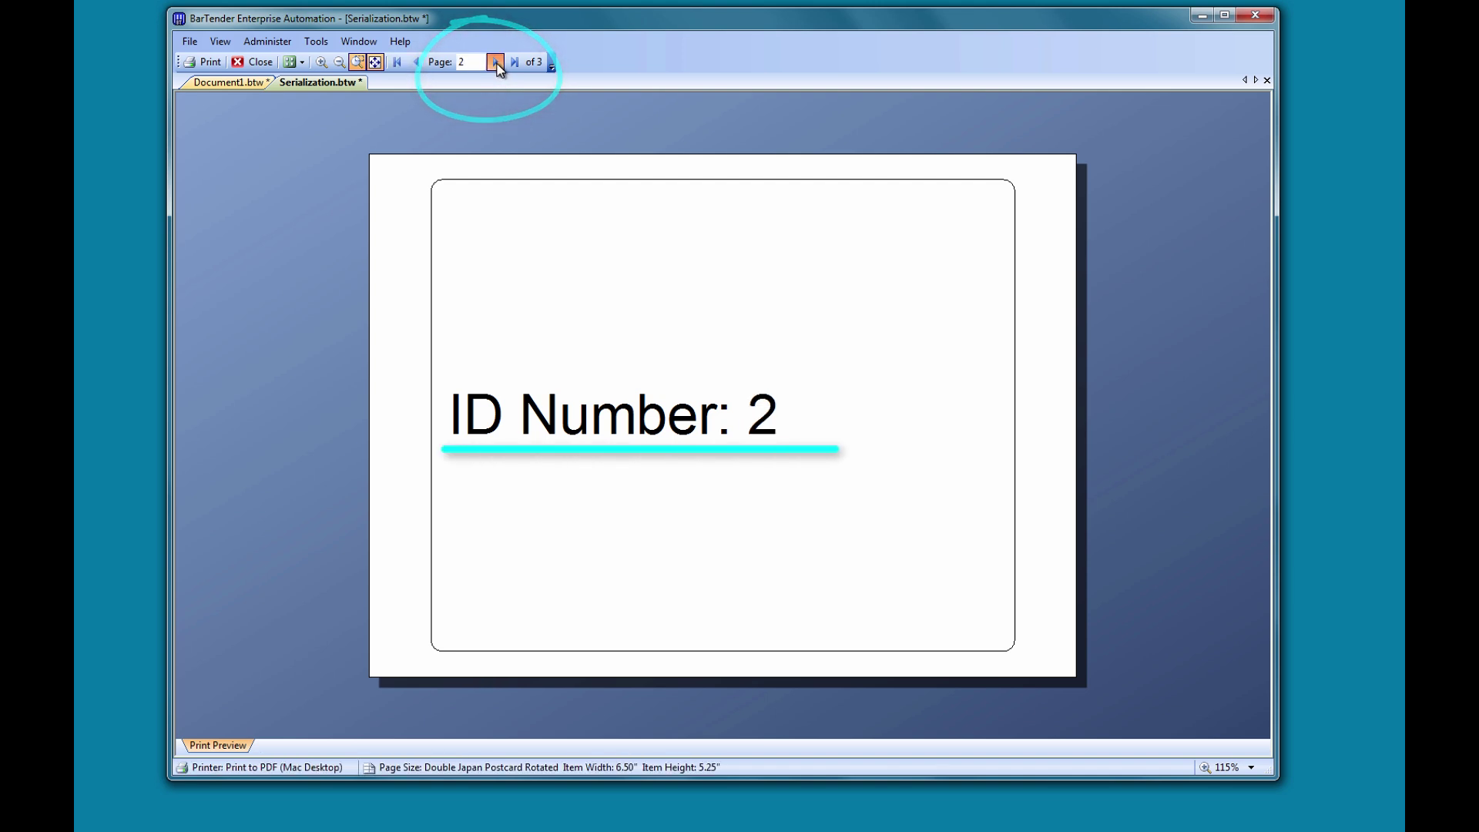
click(497, 63)
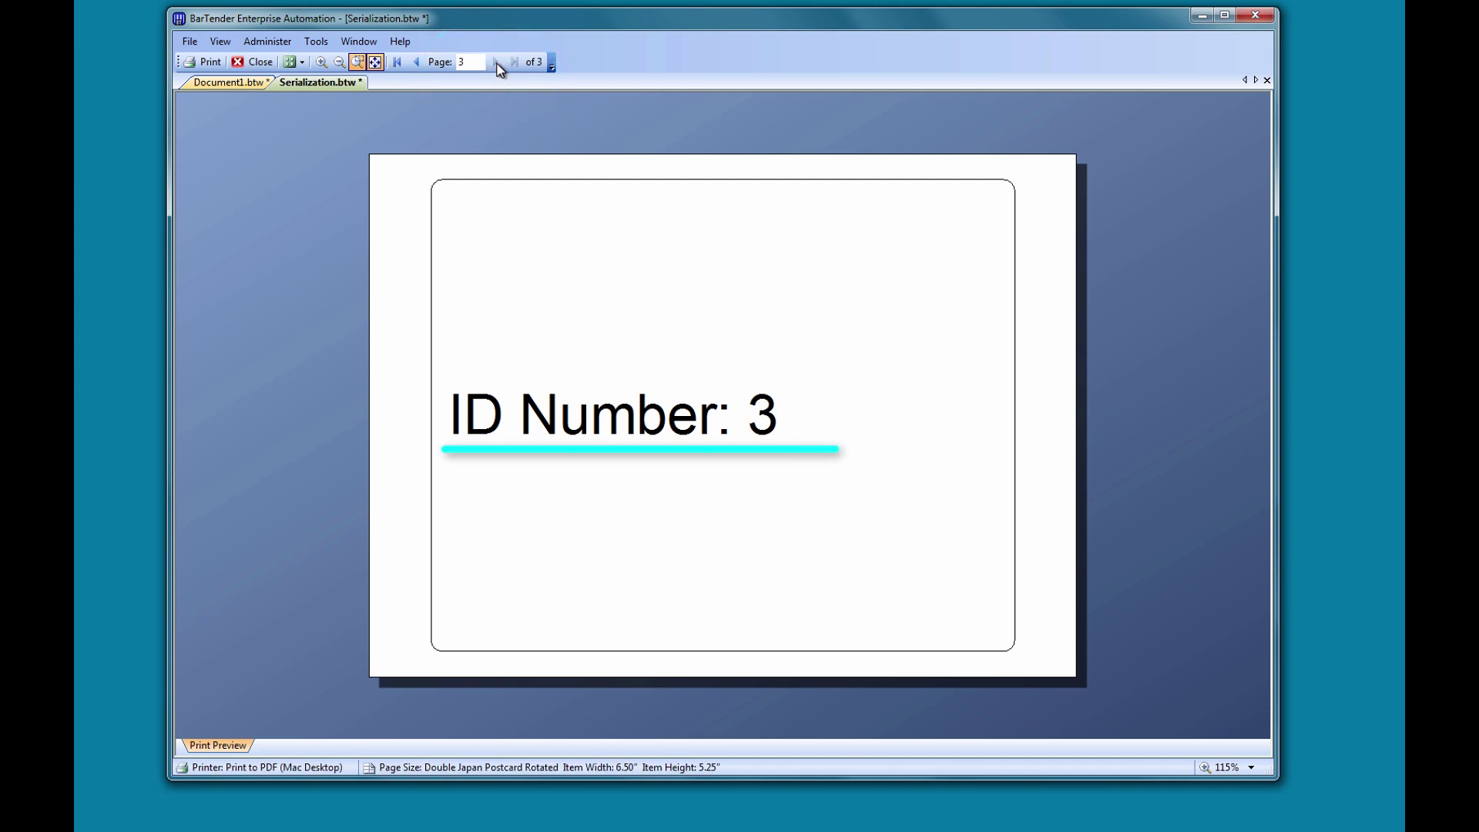
click(261, 64)
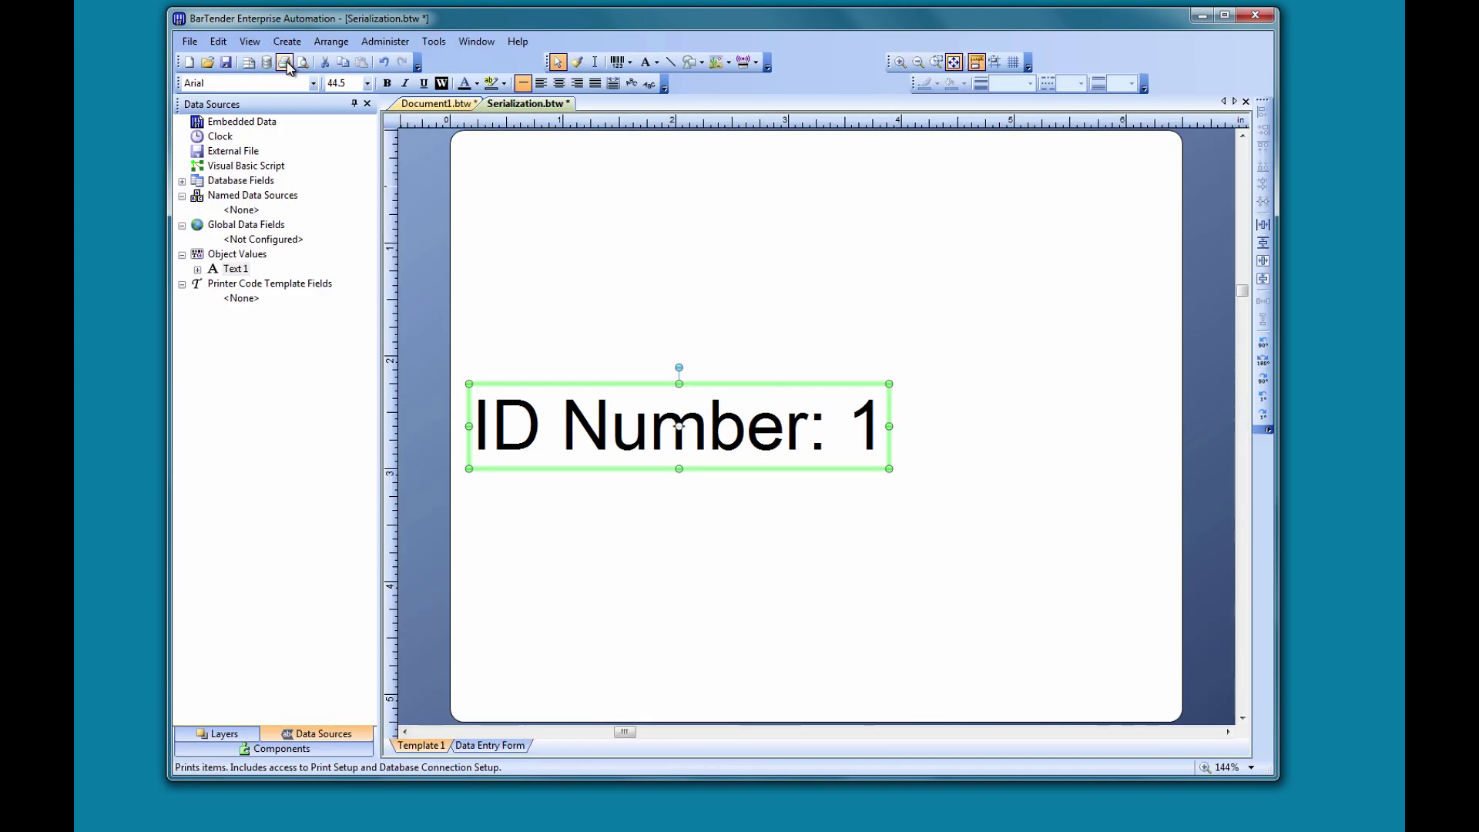
Step: Reopen the Print dialog and set Copies per Serial Number to 2
click(285, 63)
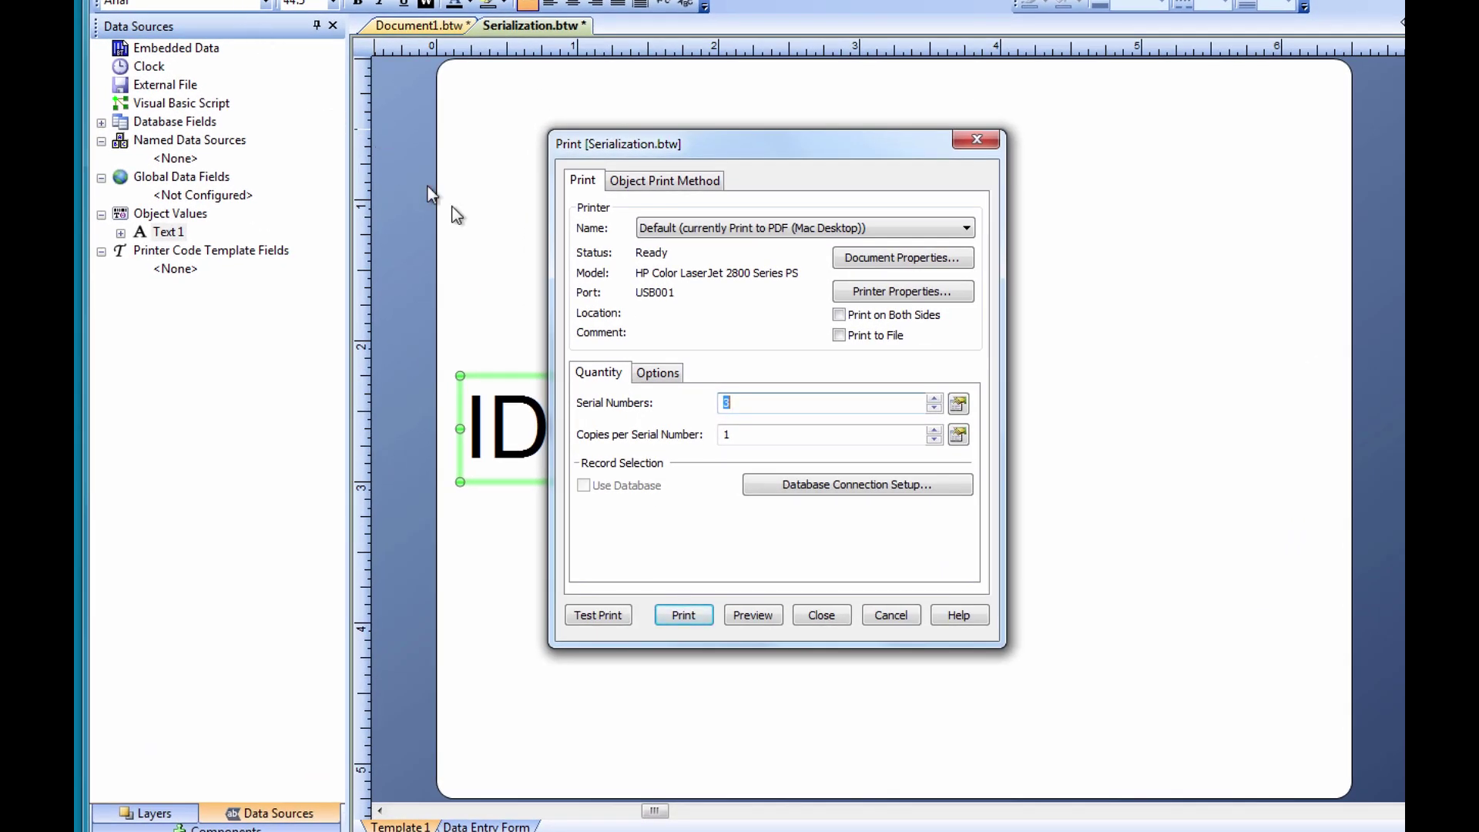
click(934, 431)
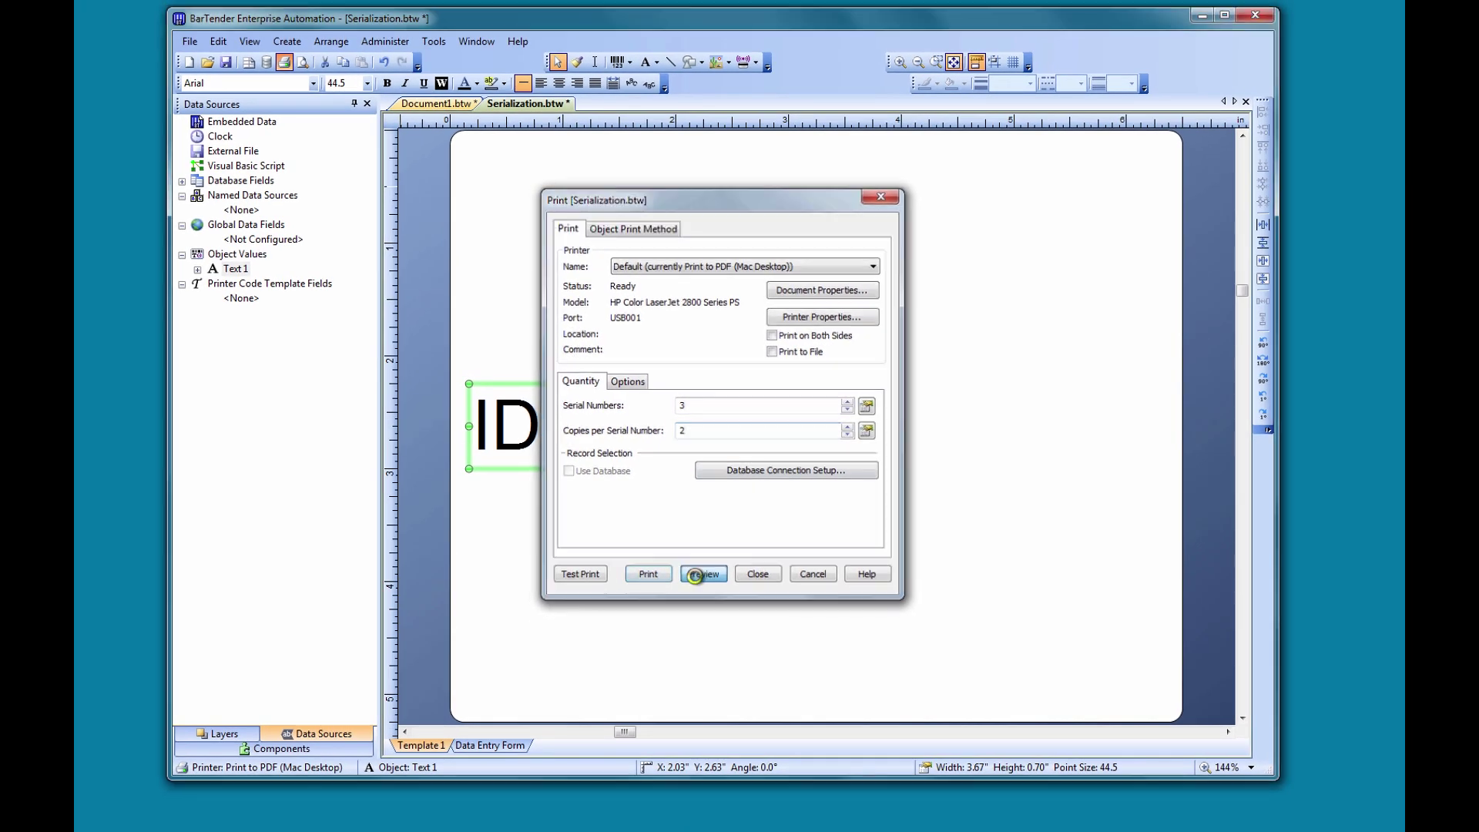
Step: Preview the six-page run, paging ahead to see each ID number appear twice
click(752, 615)
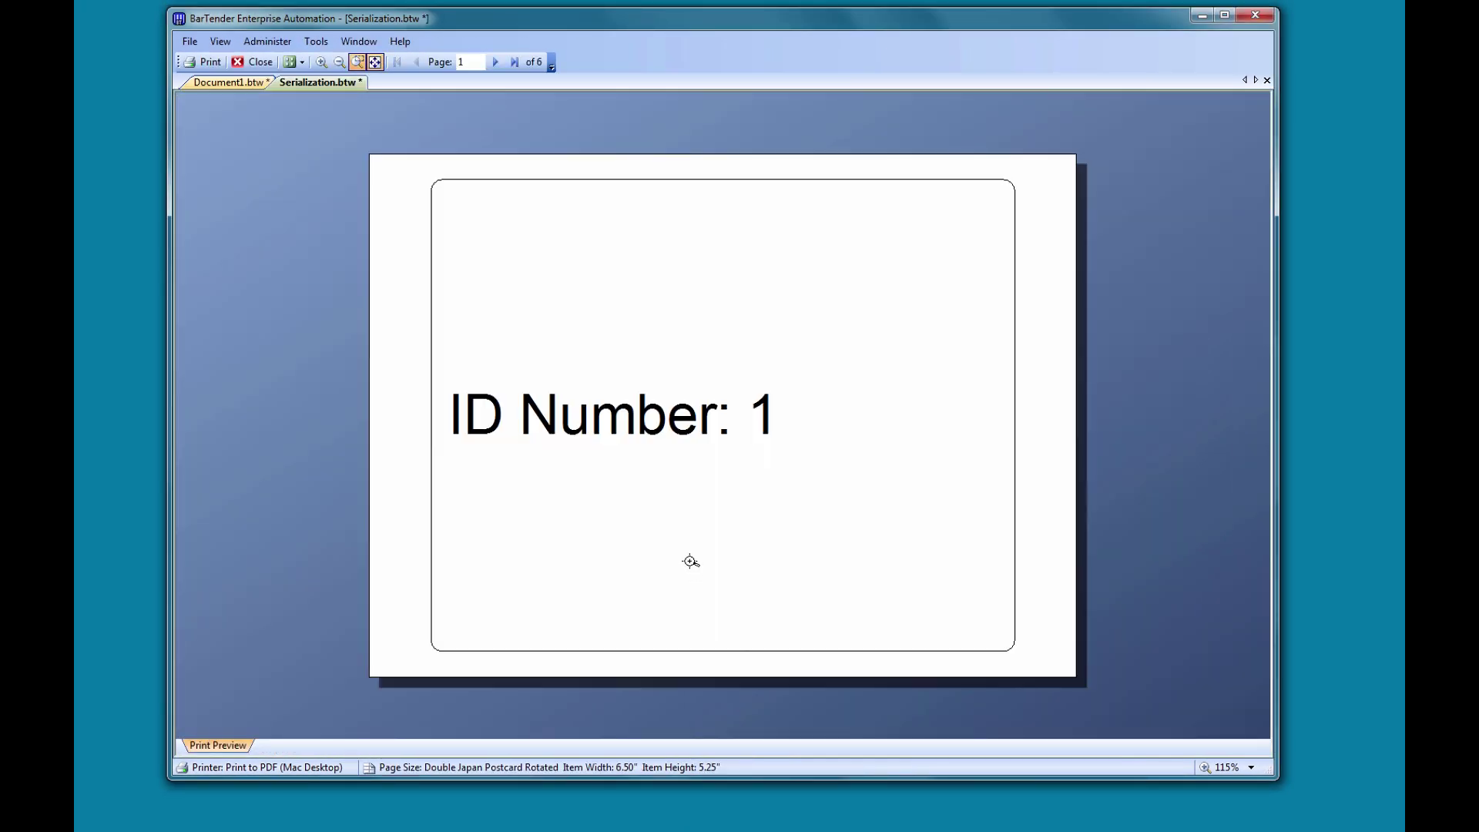
click(497, 62)
click(497, 62)
click(497, 62)
click(497, 62)
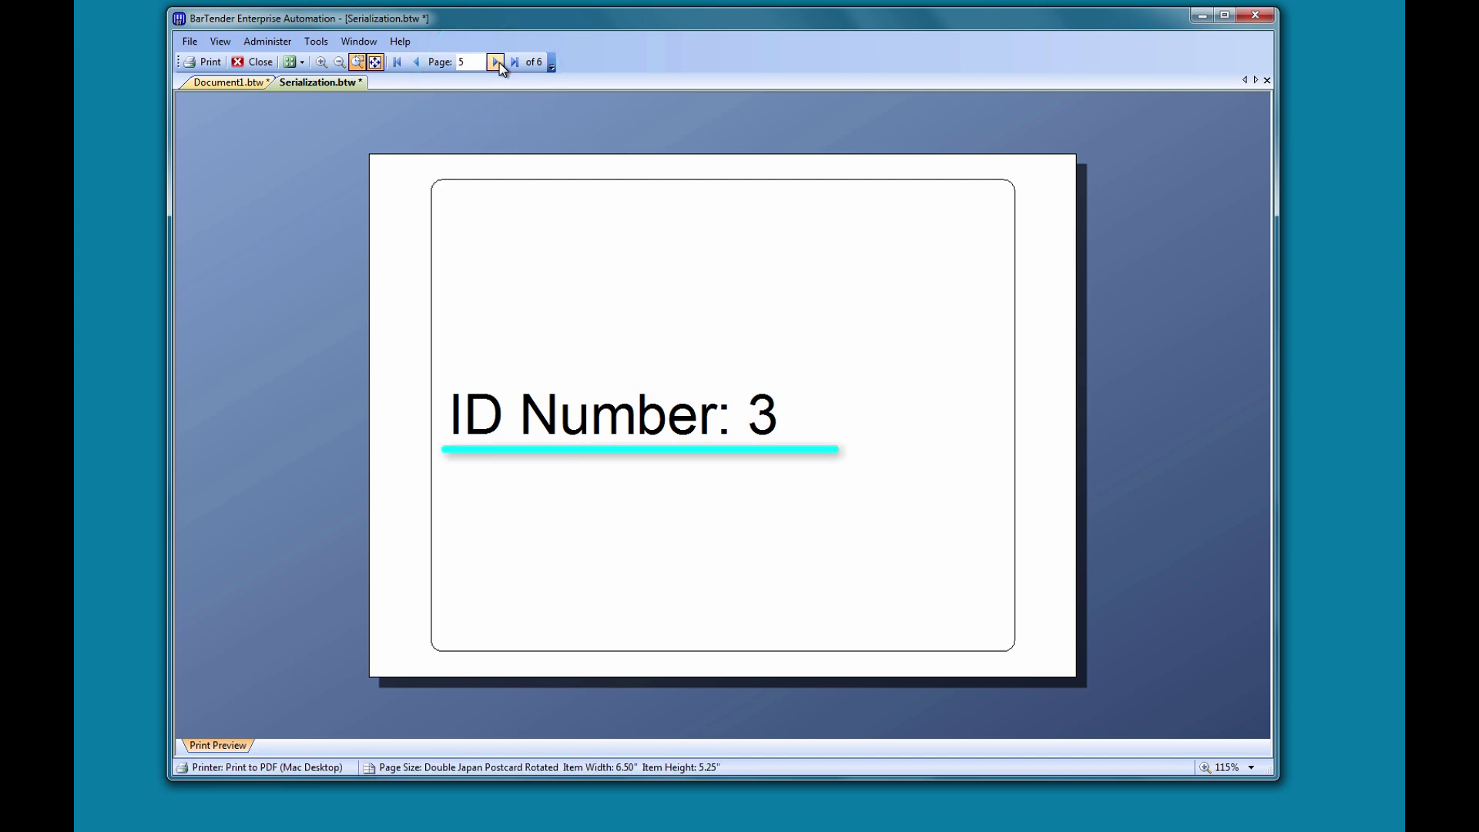
click(497, 62)
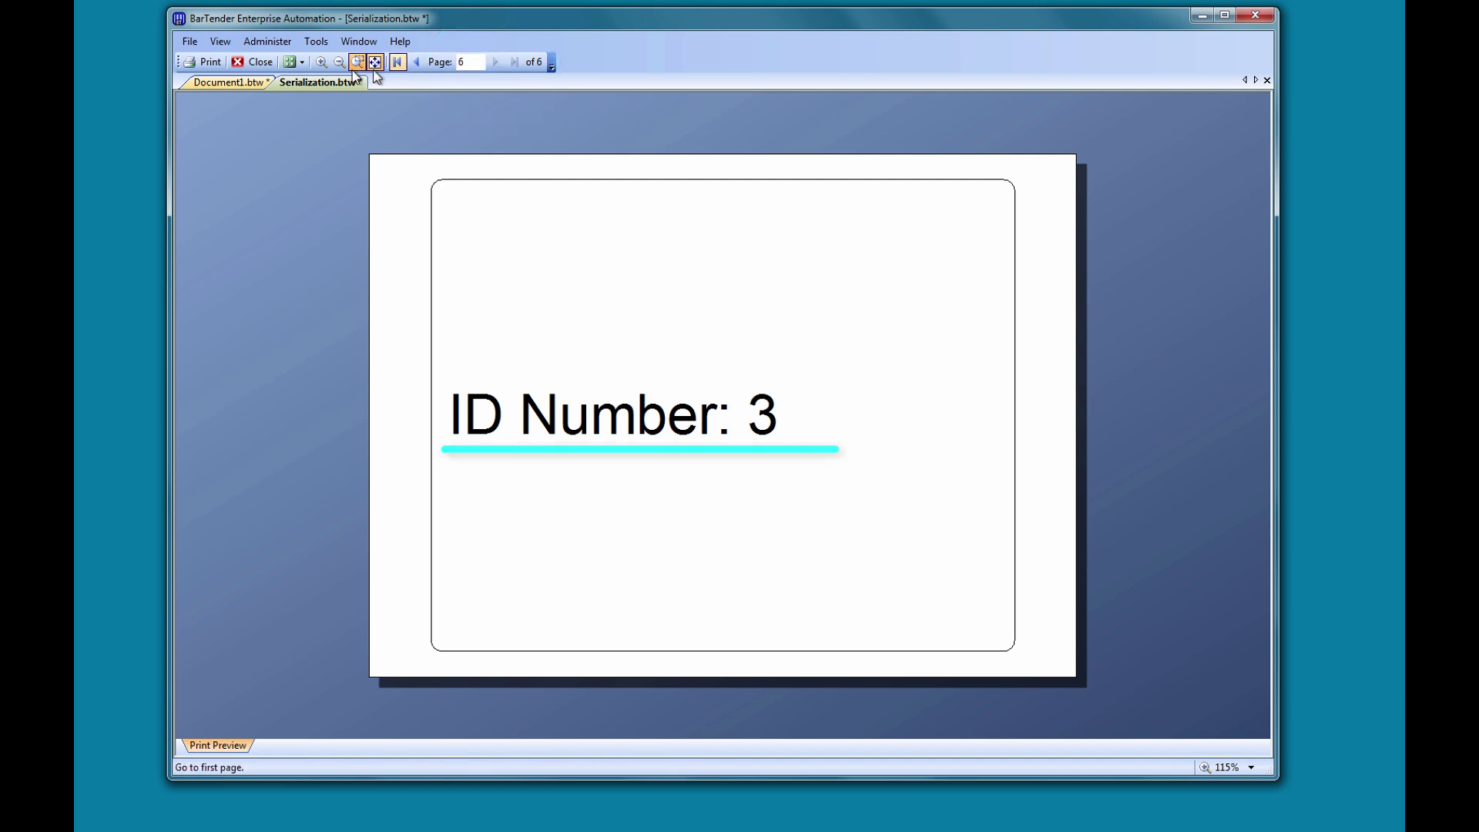
Step: Print the six serialized labels from the preview
click(206, 62)
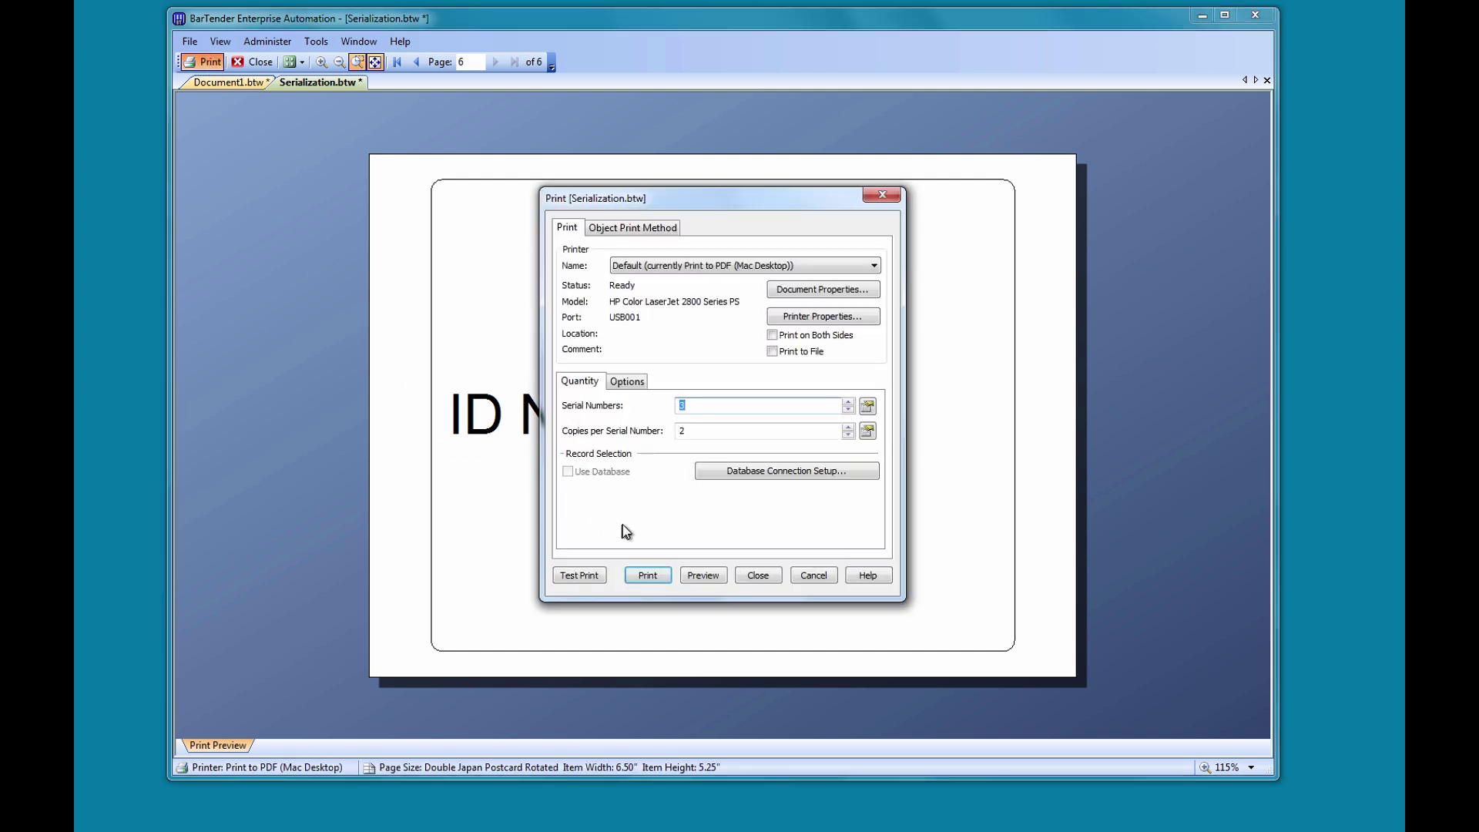
click(651, 578)
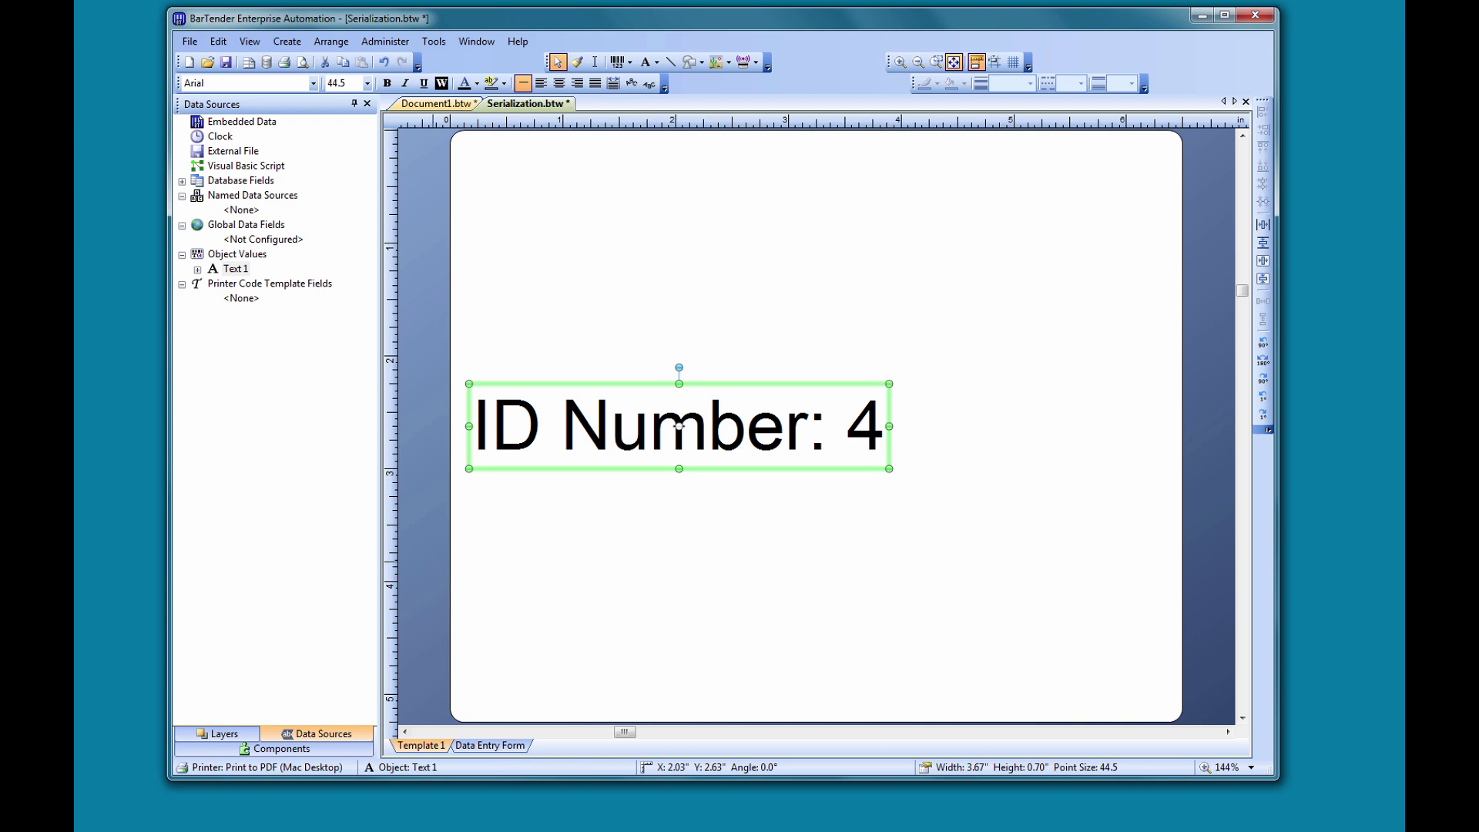
Step: Close Serialization.btw without saving the changes
click(190, 42)
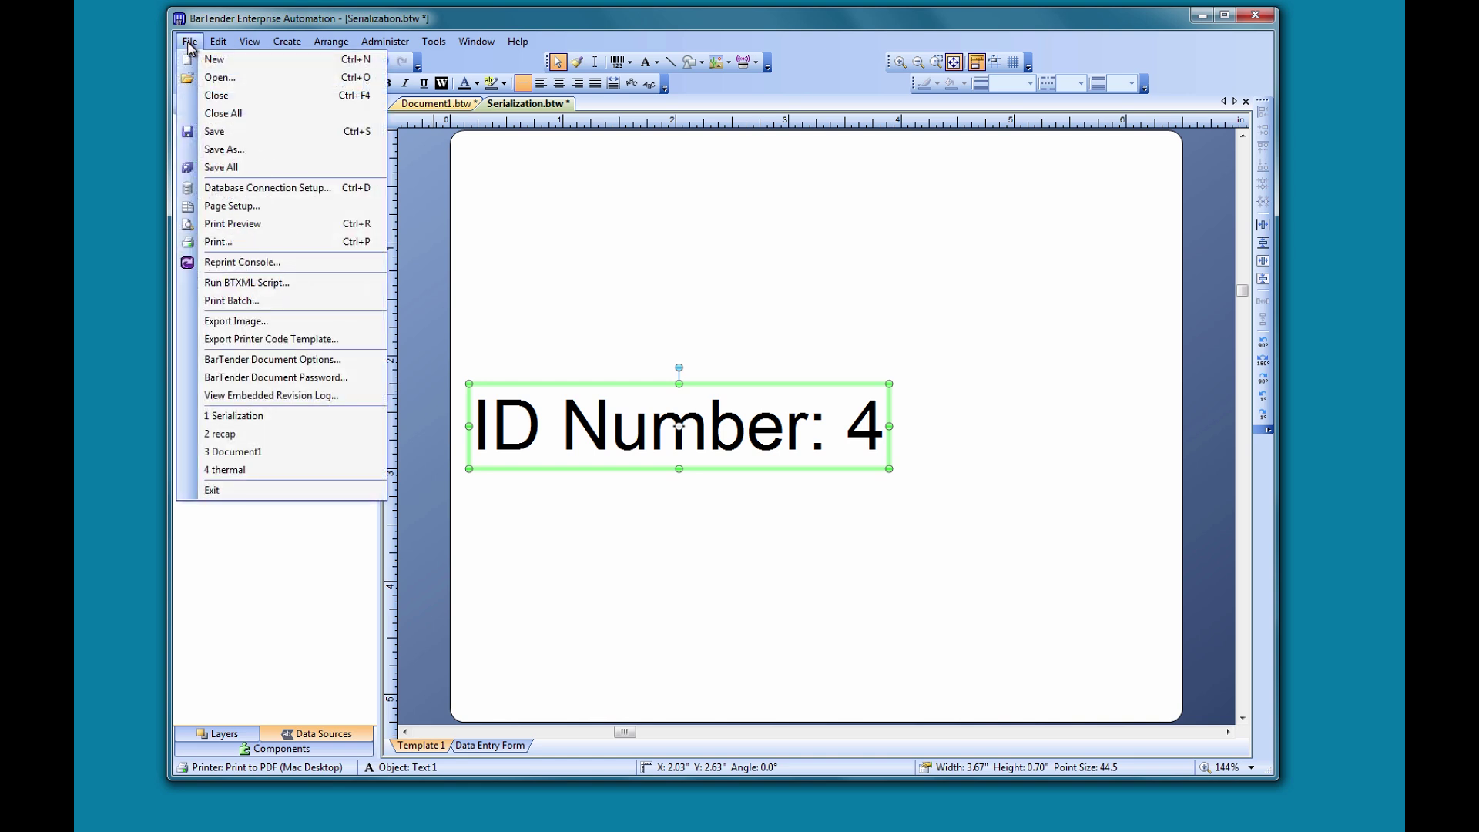
click(213, 97)
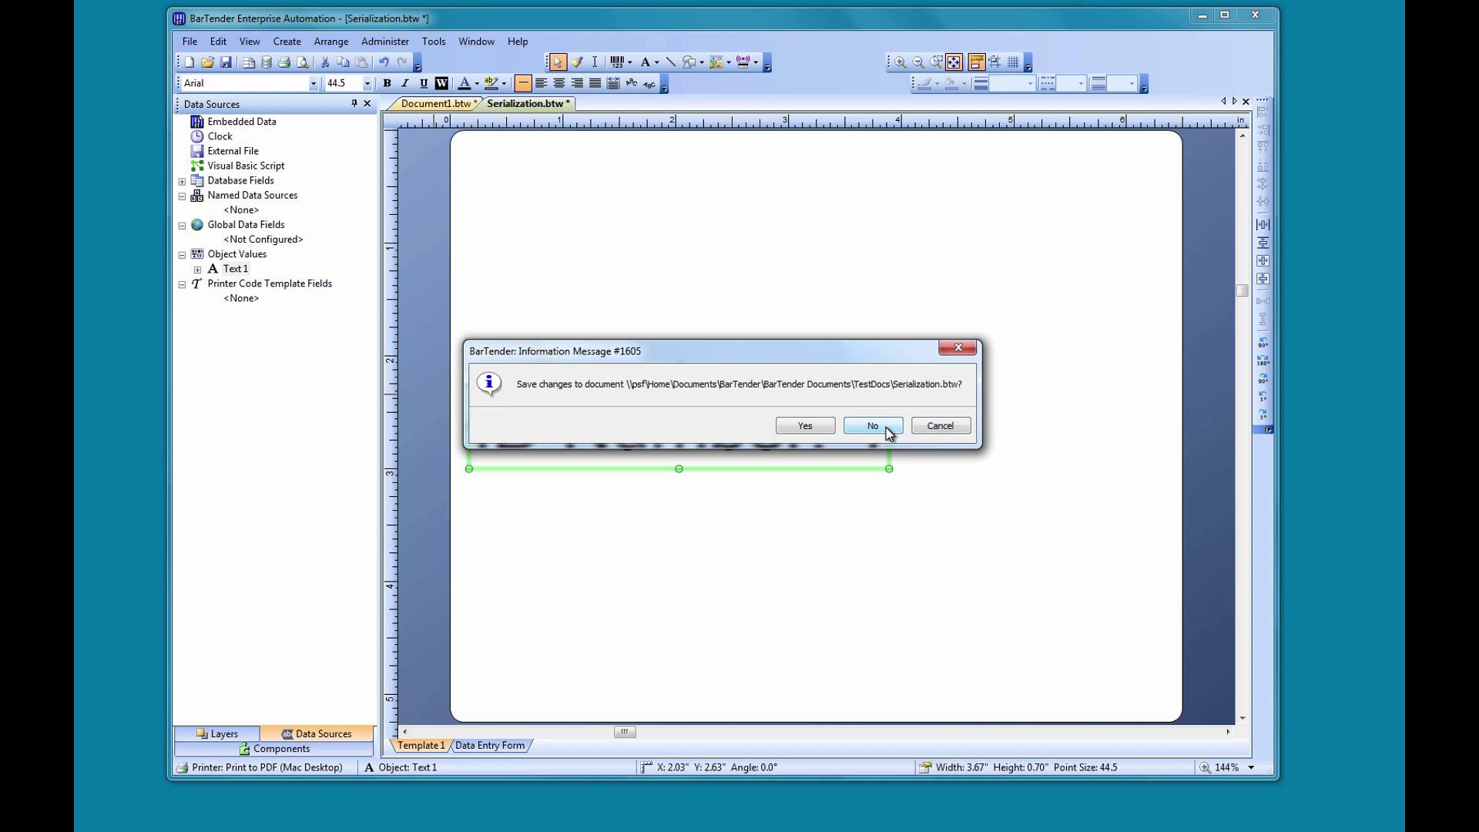
click(873, 426)
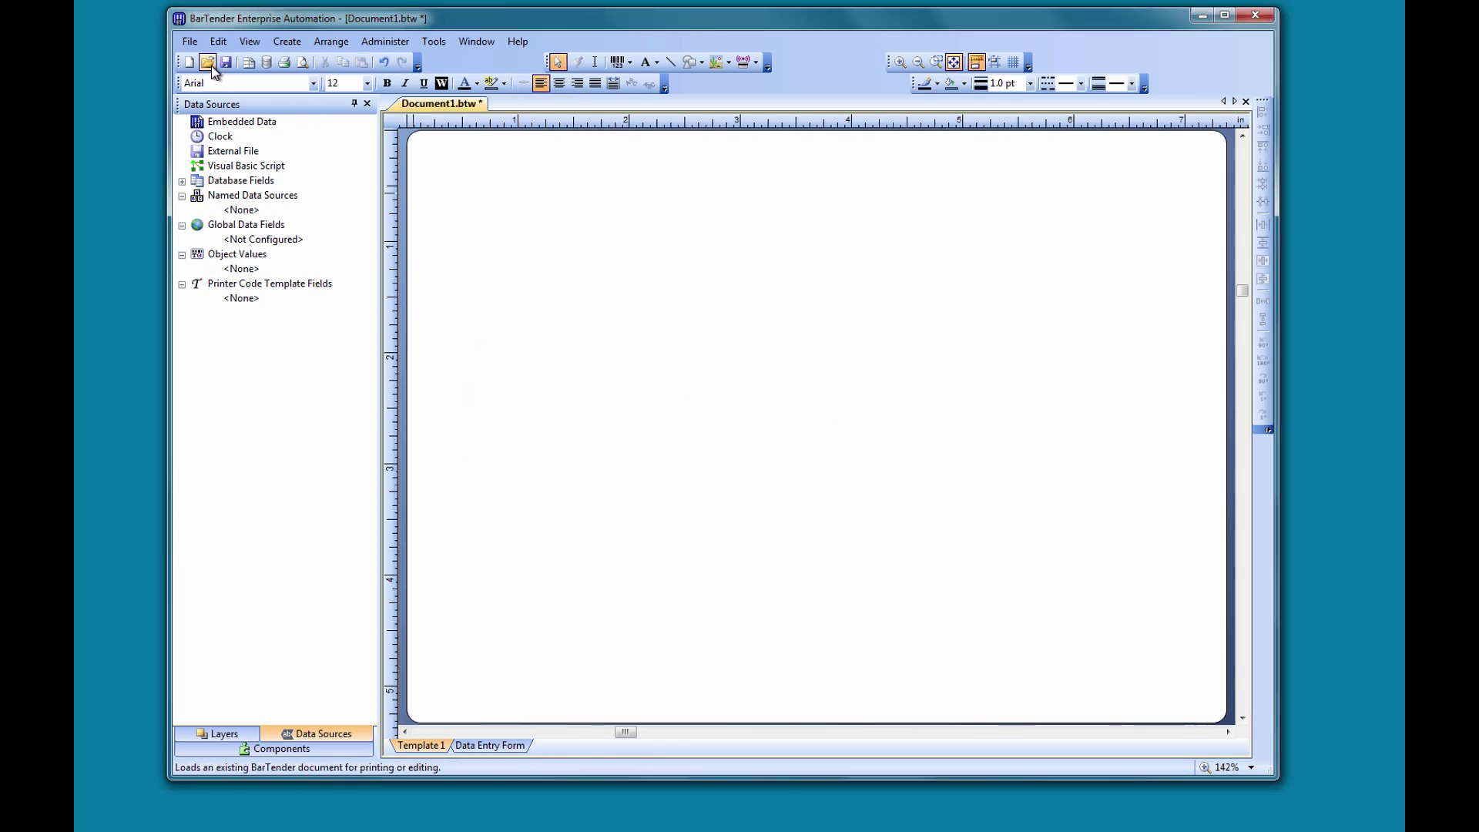
Step: Reopen Serialization.btw so the label reads ID Number: 1 again
click(207, 63)
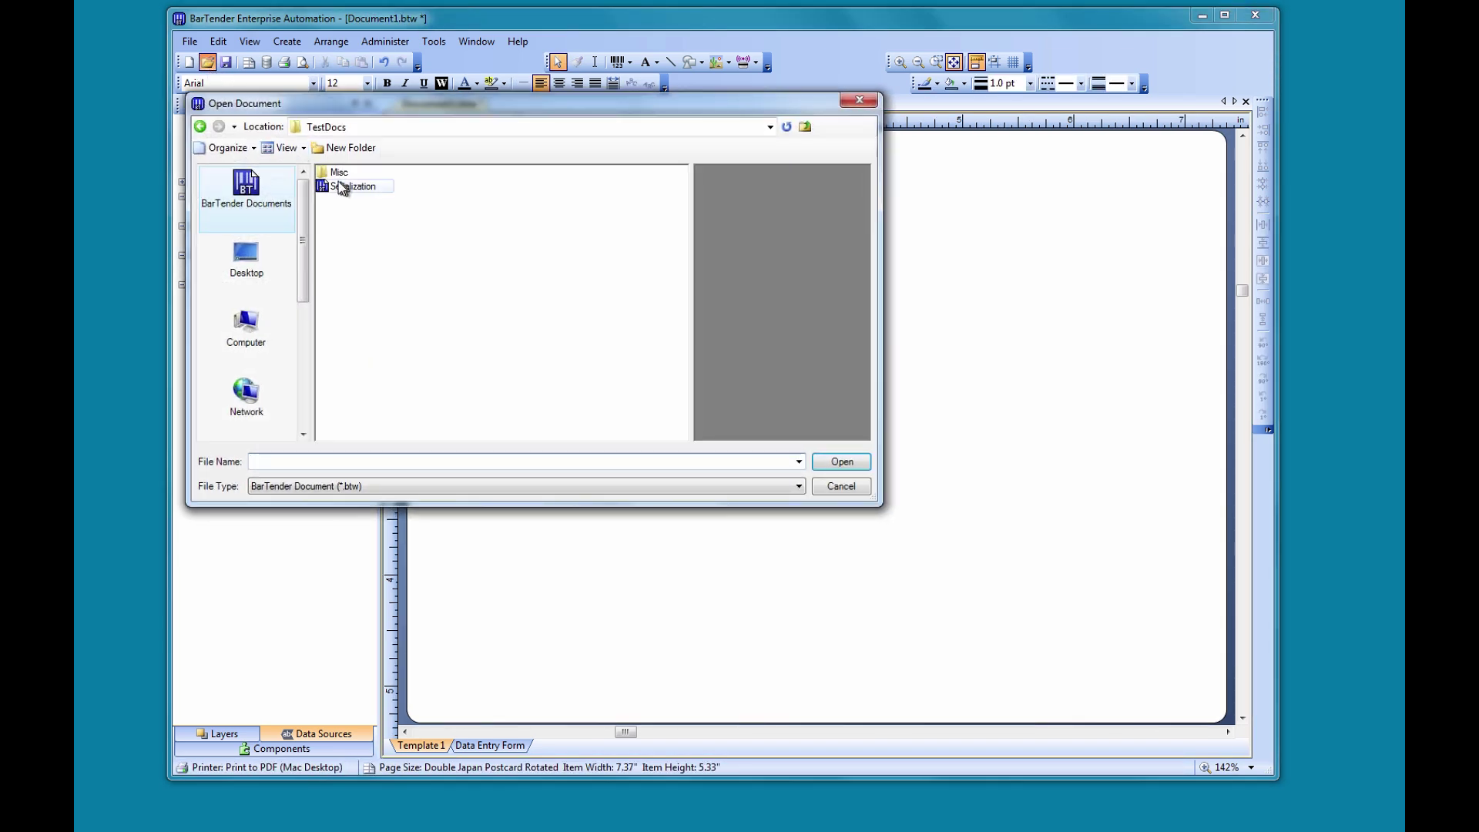
click(343, 187)
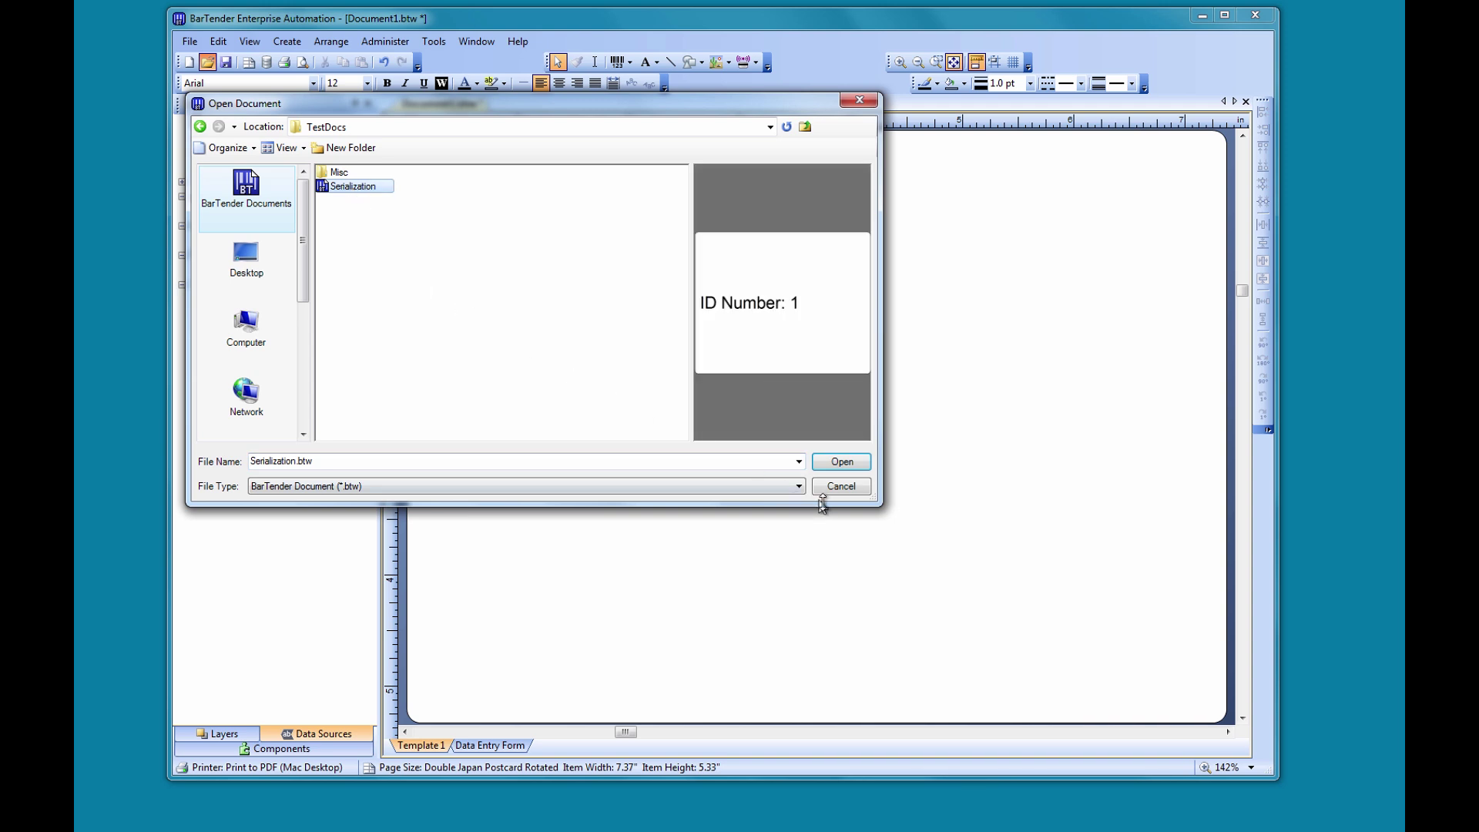
click(836, 463)
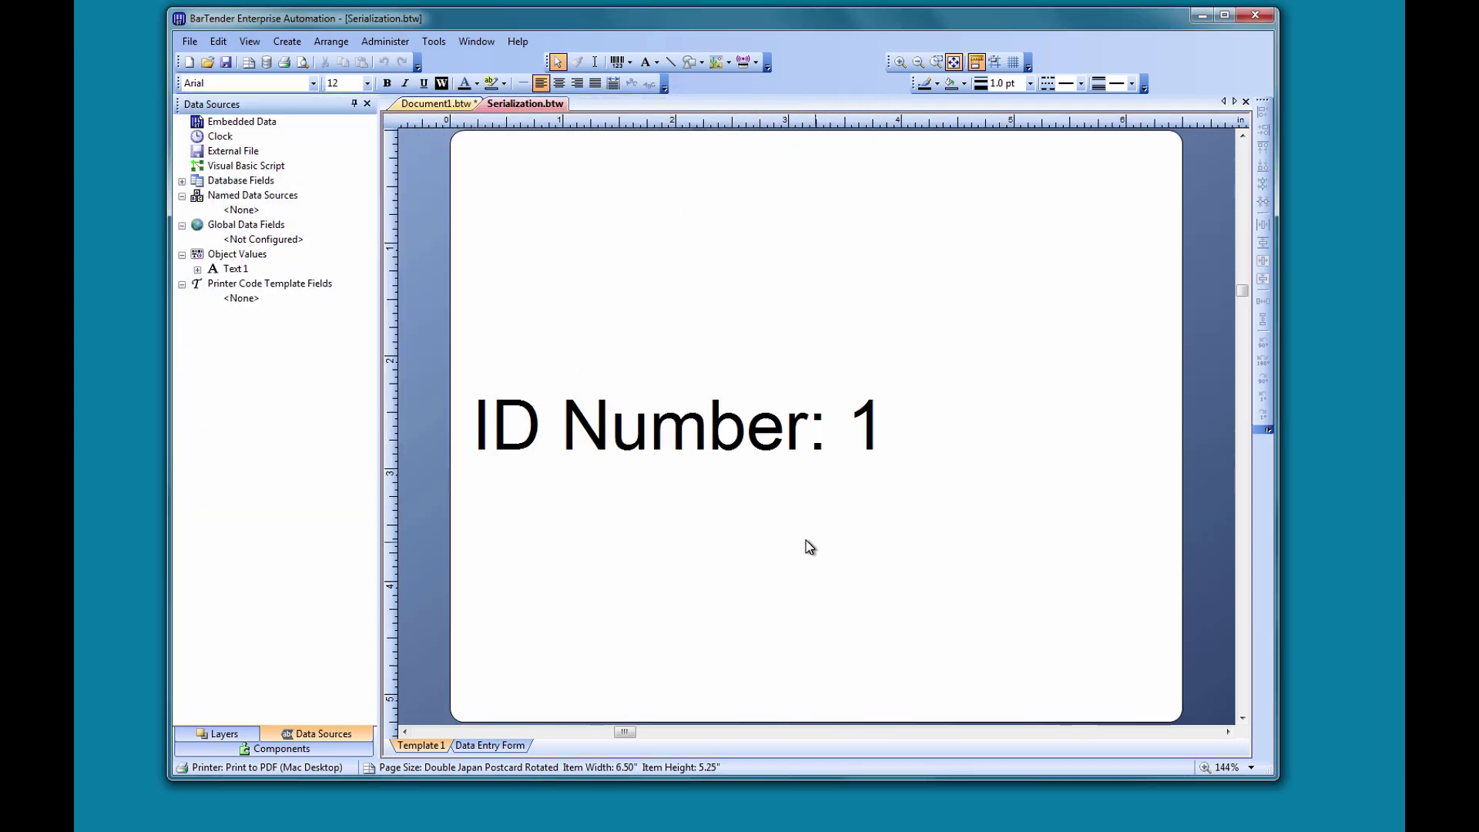
Step: Print the label with Serial Numbers set to 3 and Copies per Serial Number set to 2
click(284, 63)
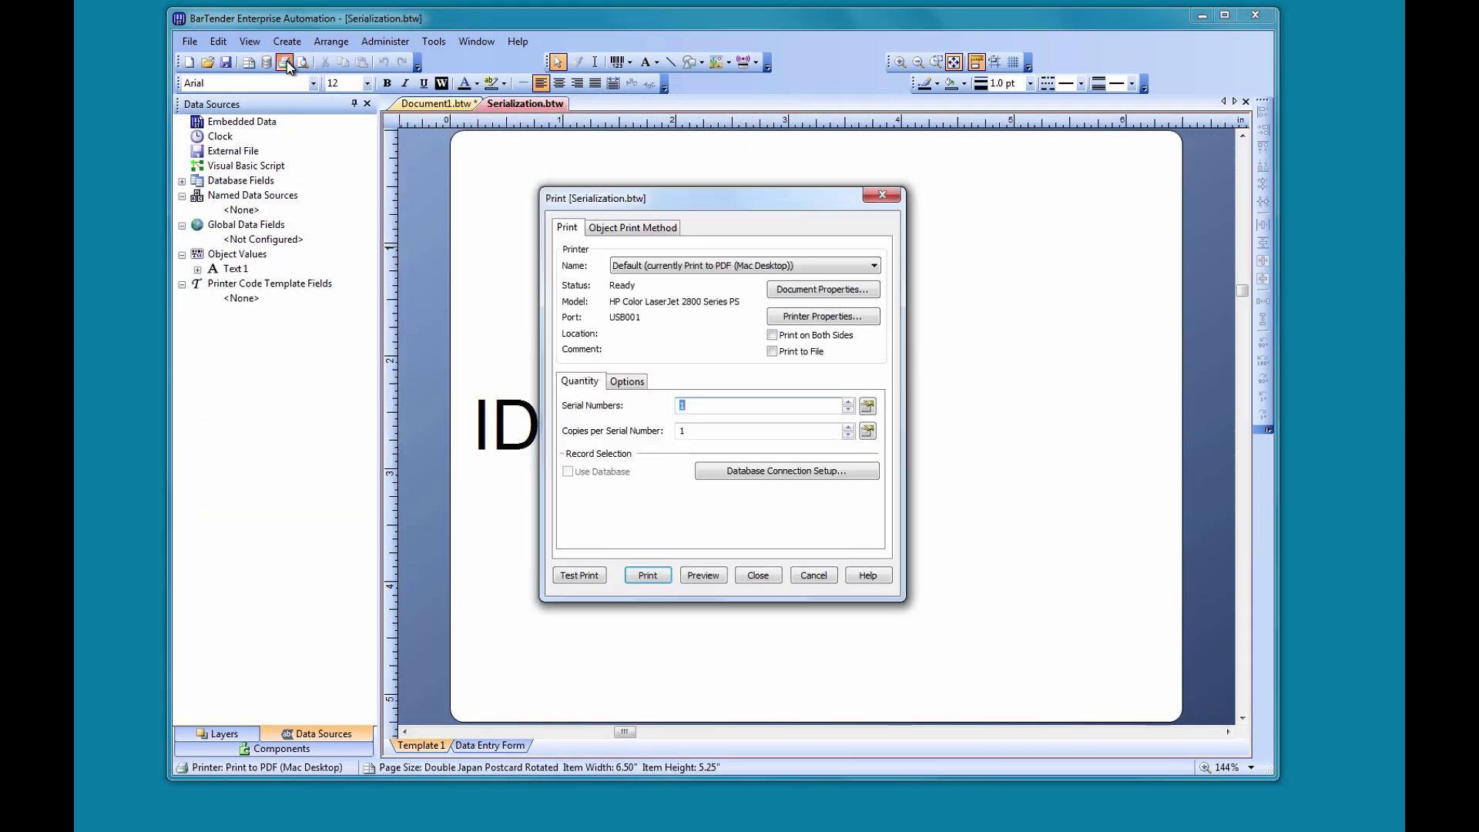
click(848, 401)
click(848, 402)
click(848, 426)
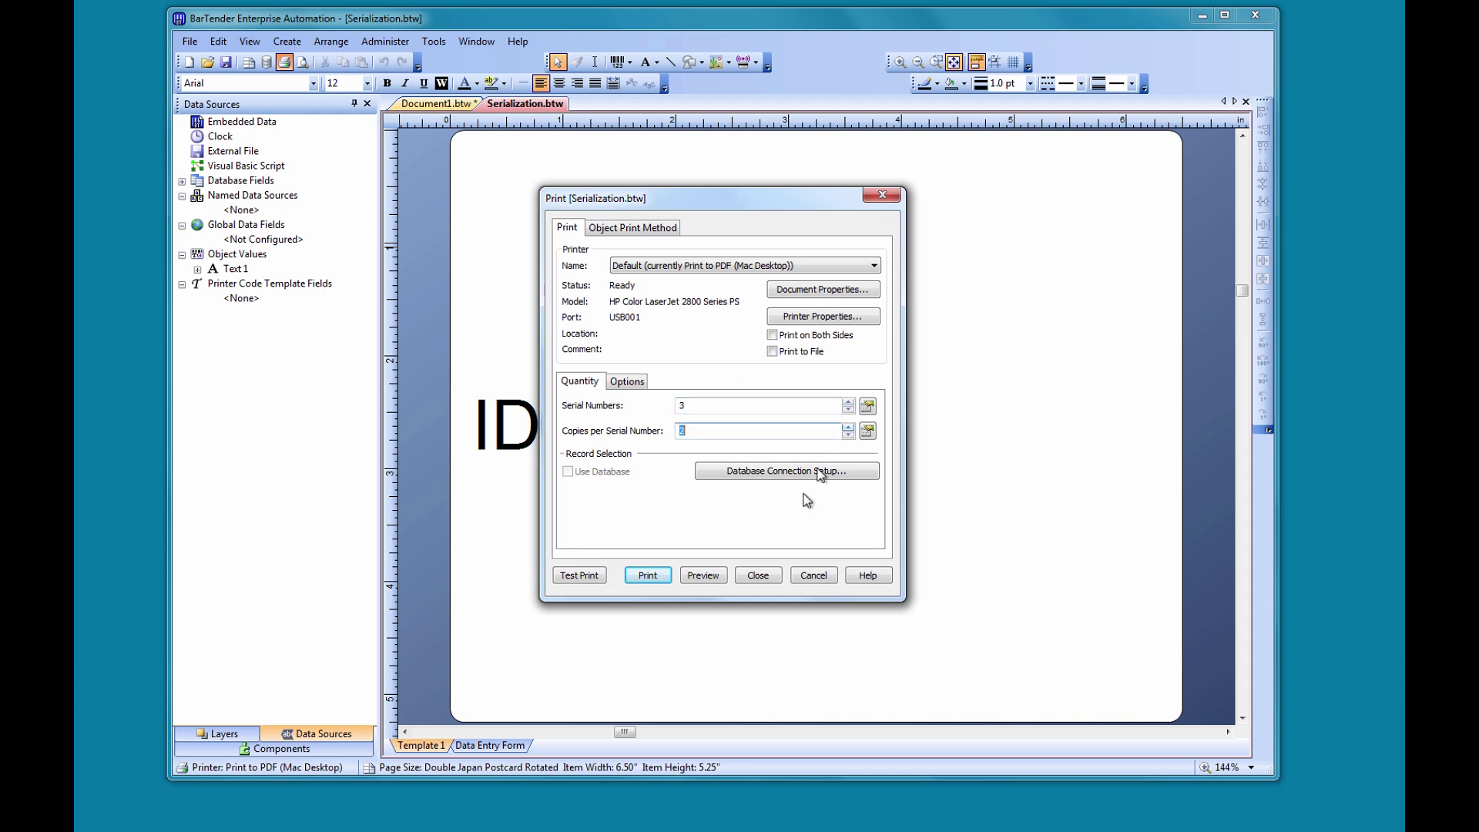
click(653, 576)
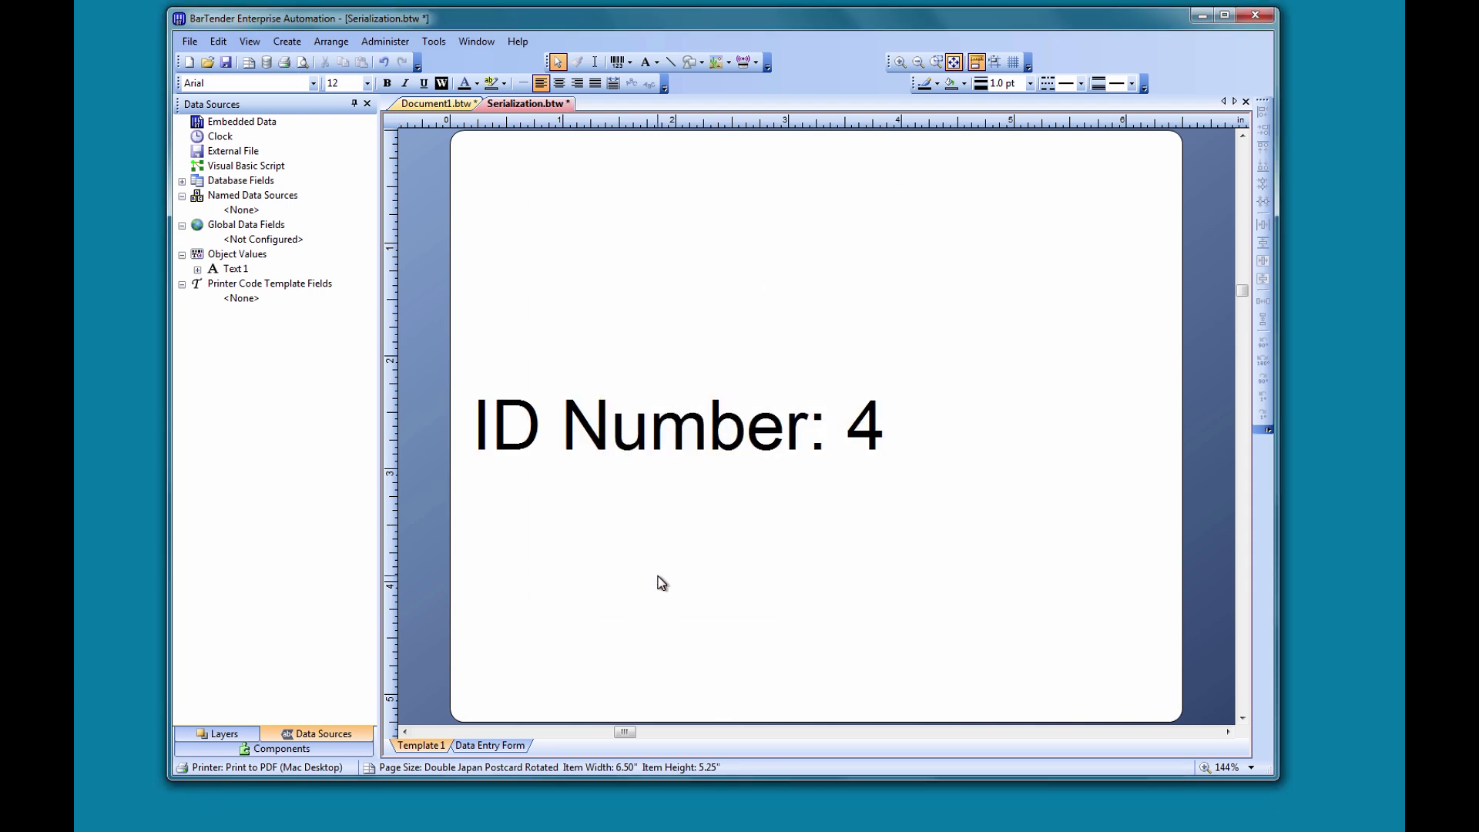
Step: Close Serialization.btw, saving its changes
click(194, 45)
click(216, 102)
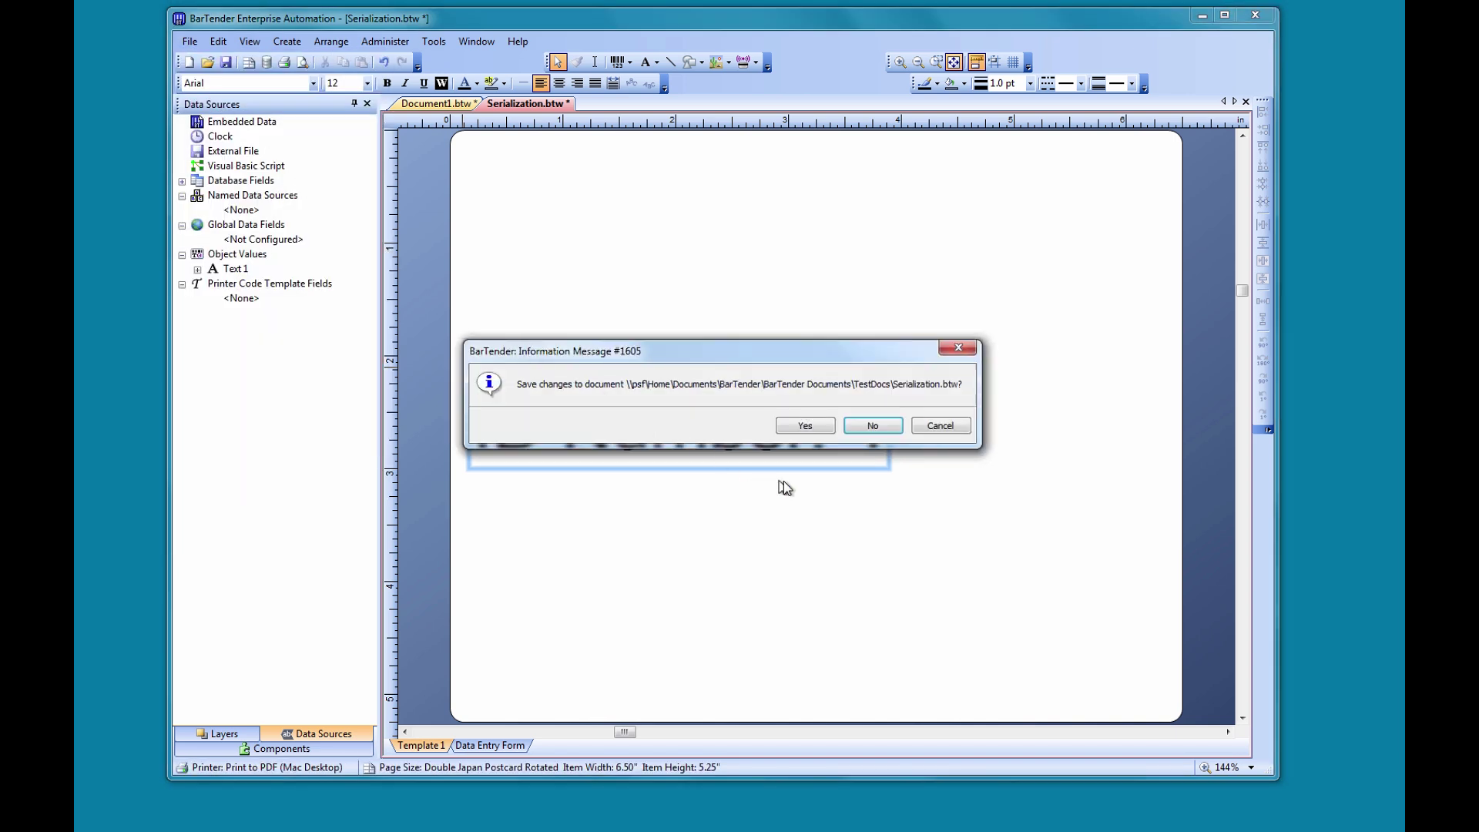
click(805, 425)
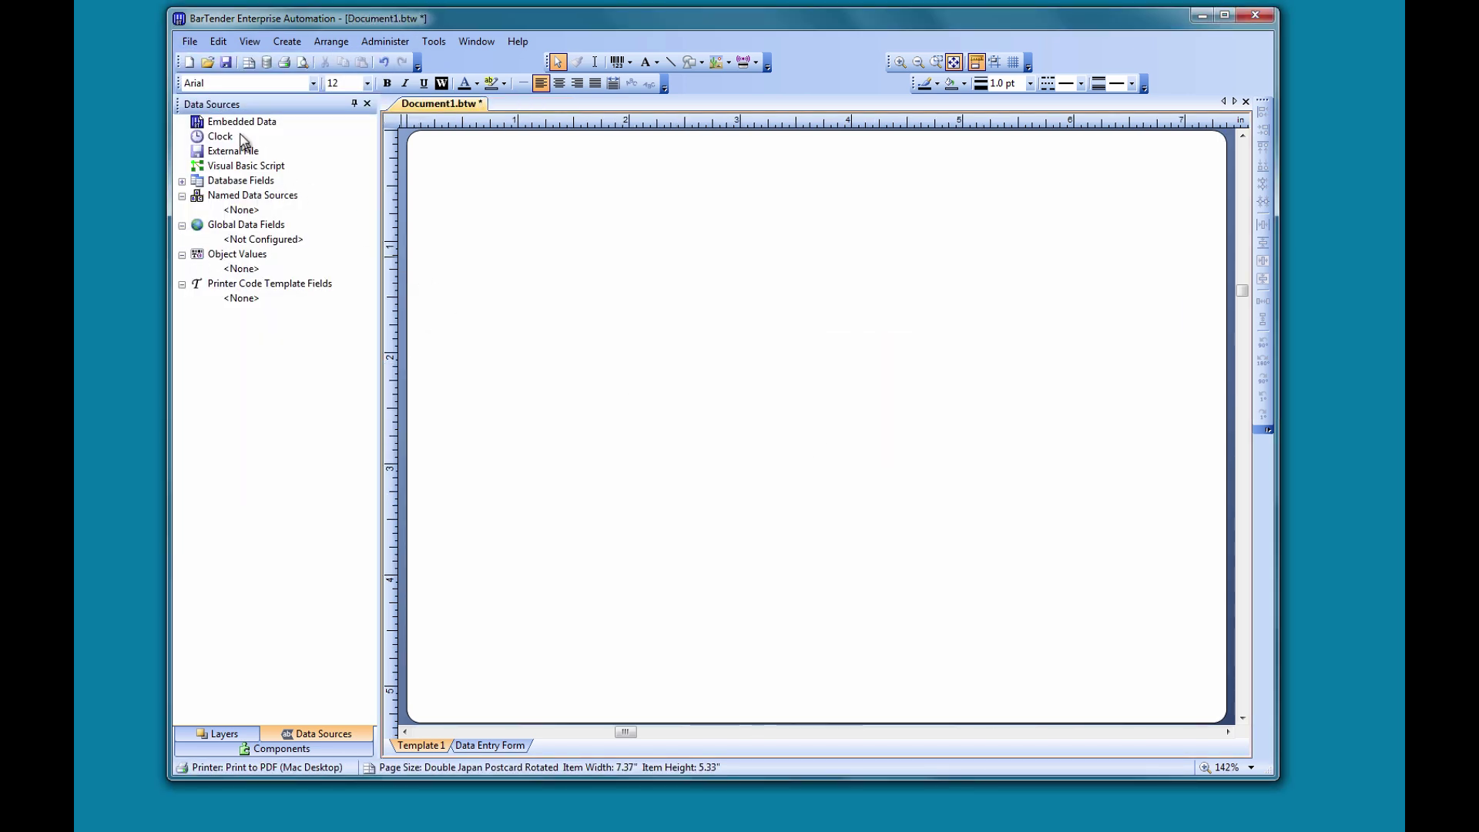
Step: Reopen the Serialization document, then switch to the blank Document1 label
click(205, 66)
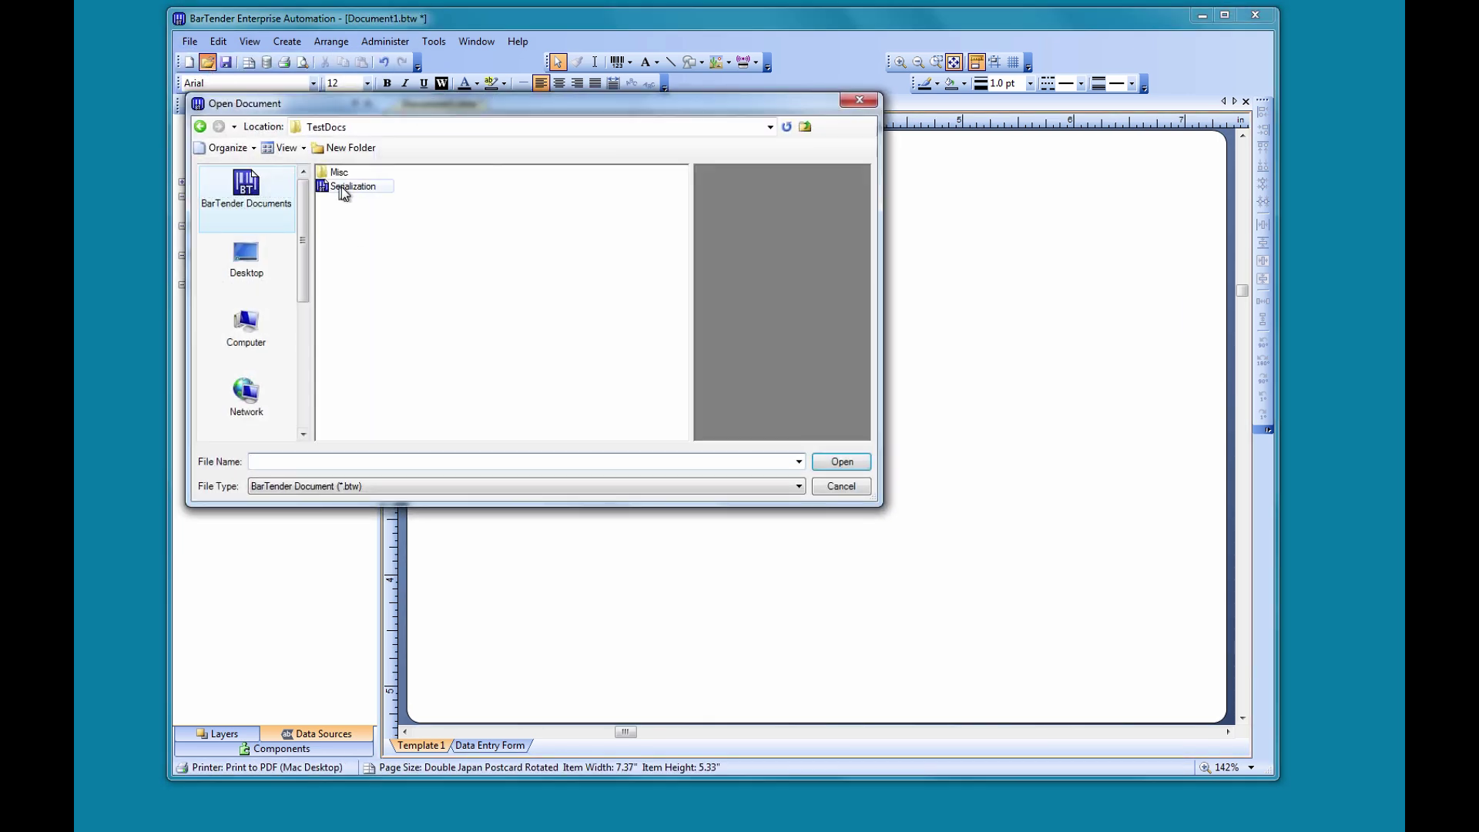
click(348, 188)
click(850, 466)
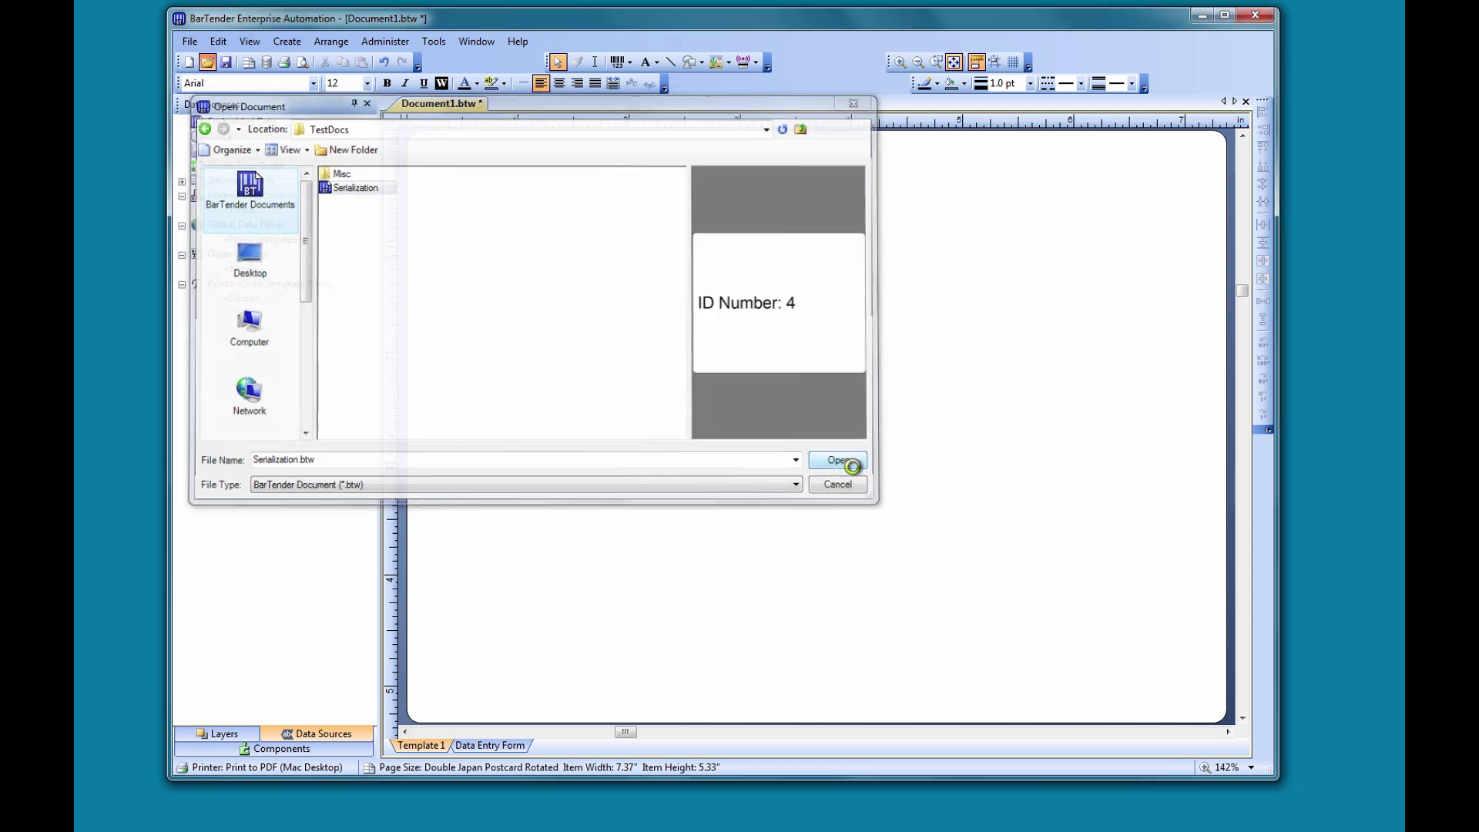
click(422, 110)
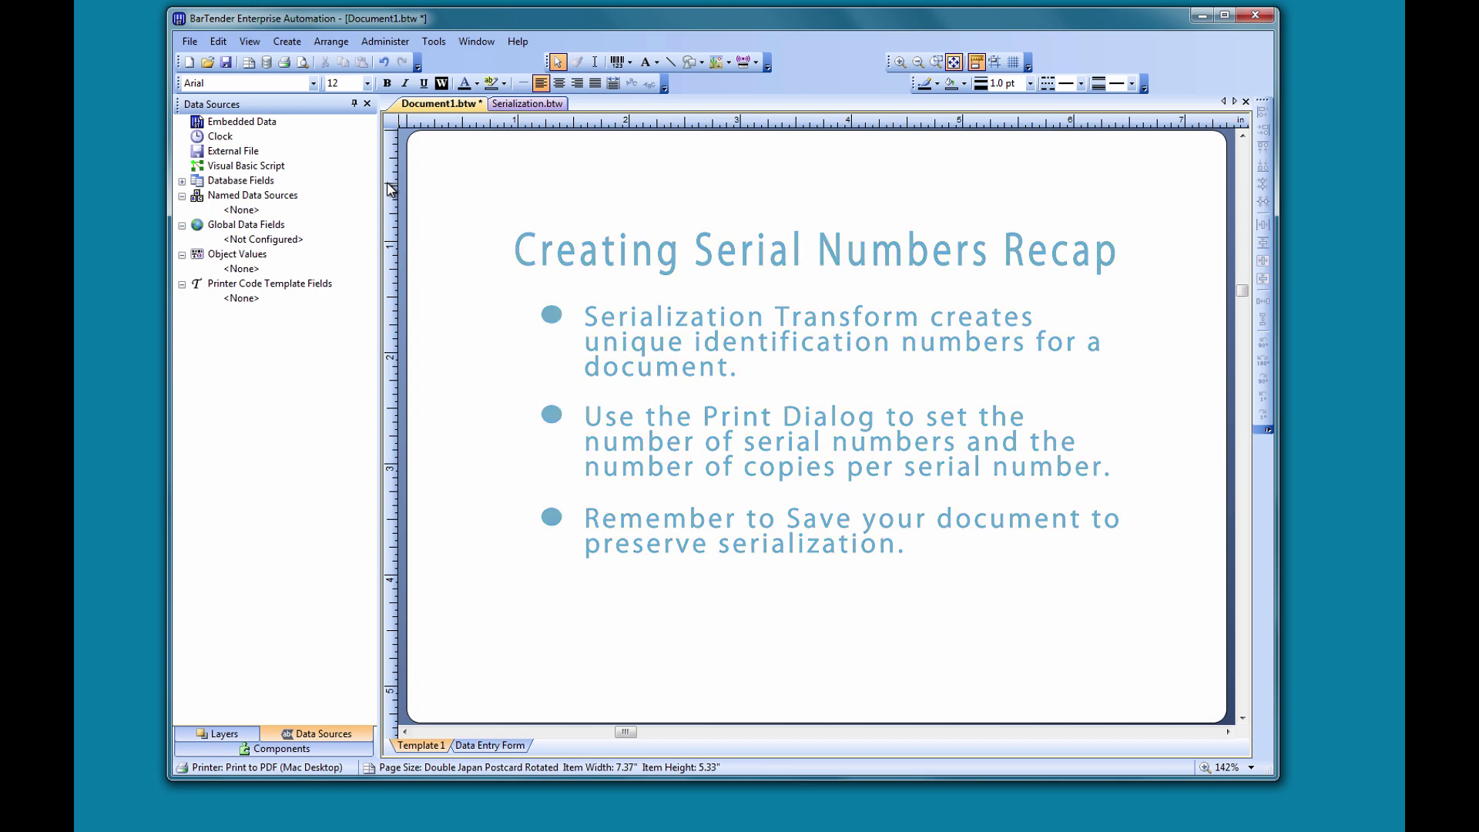
click(517, 41)
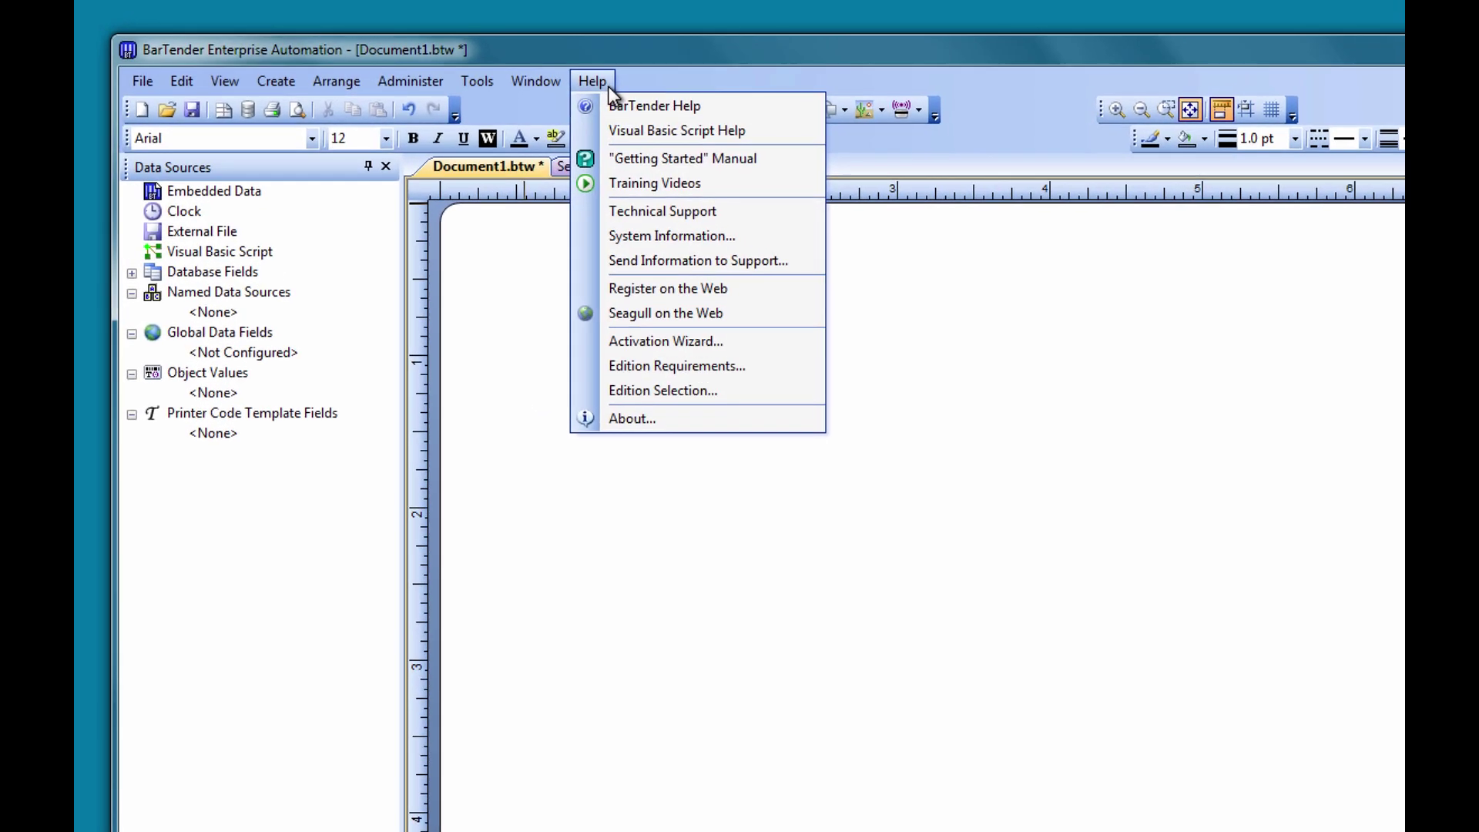